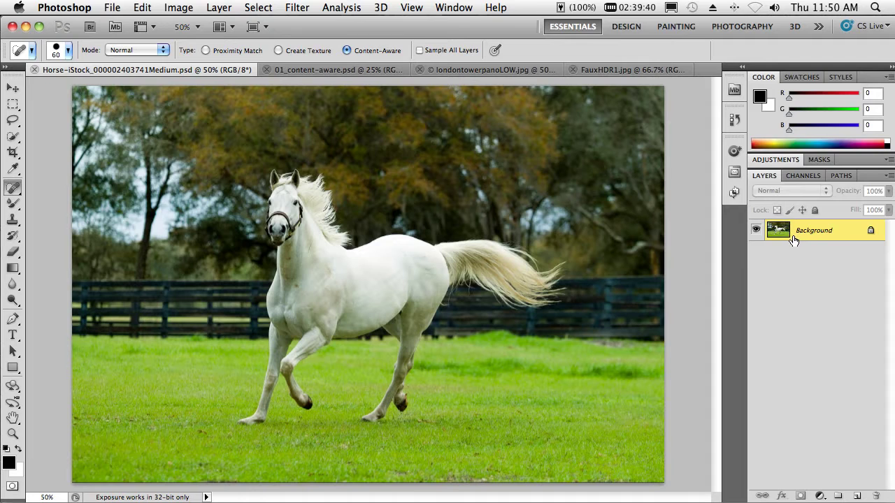
Load the saved 'Horse' channel as a new selection via Select > Load Selection.
click(260, 7)
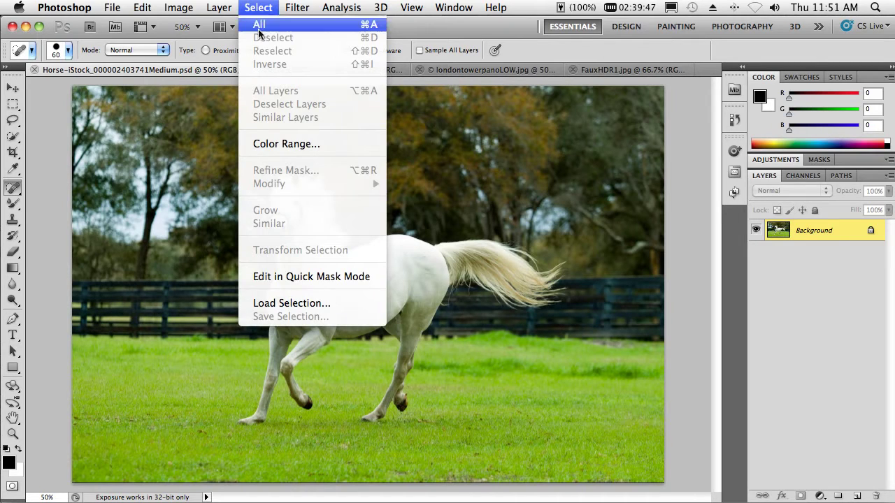
click(310, 302)
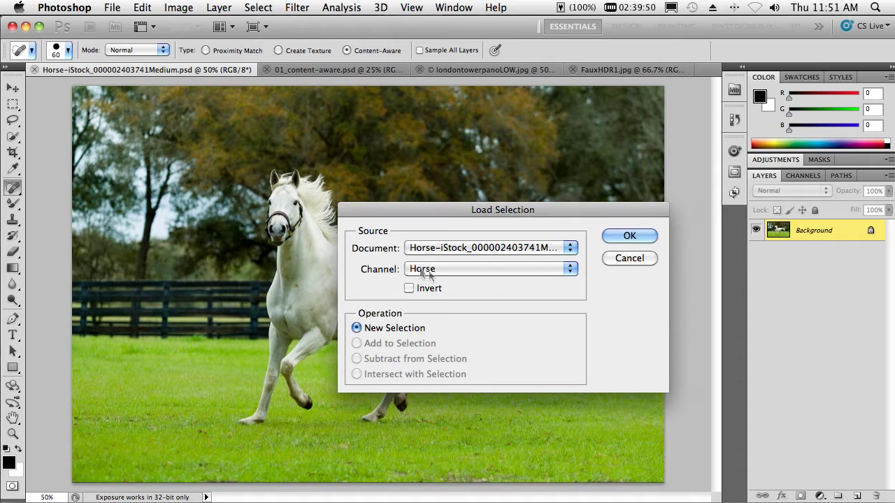
click(630, 236)
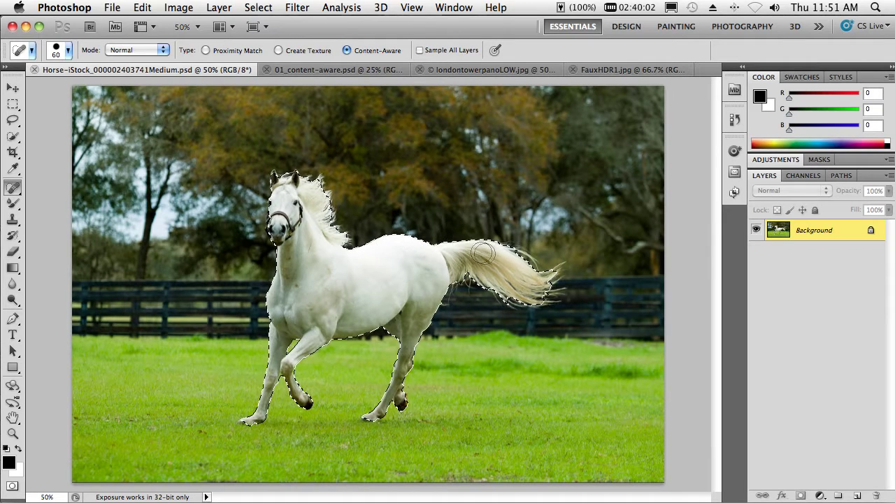
In Refine Edge, enable Smart Radius, widen the radius, and refine the tail and mane edges.
click(13, 137)
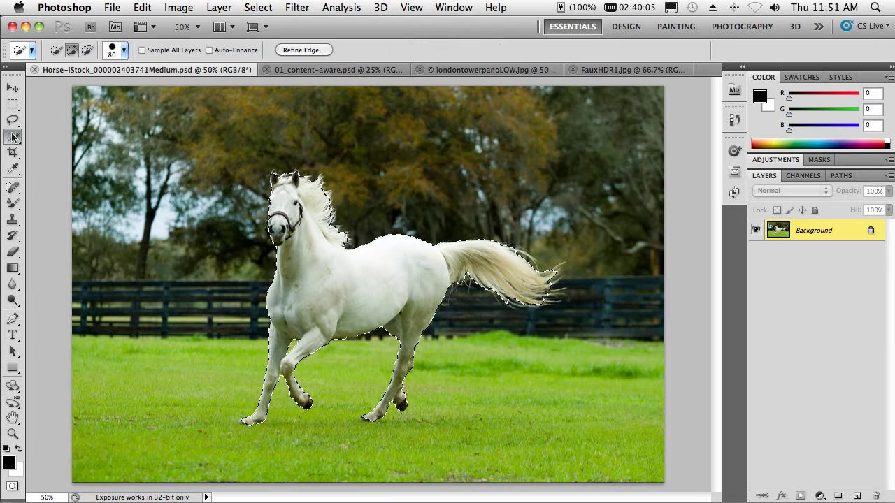
click(295, 49)
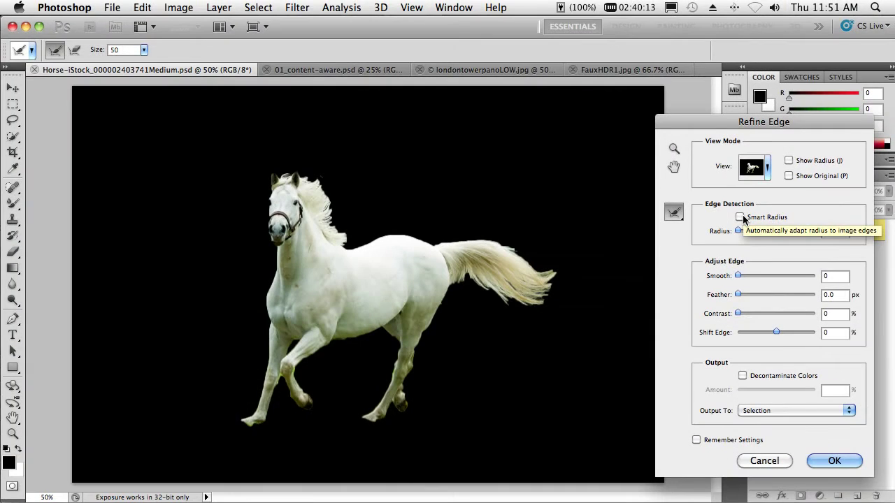
click(739, 217)
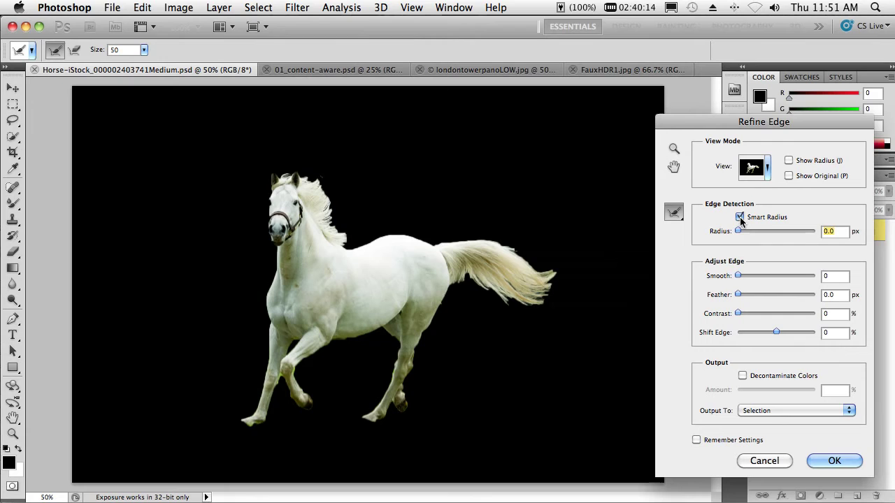
drag(737, 231, 762, 229)
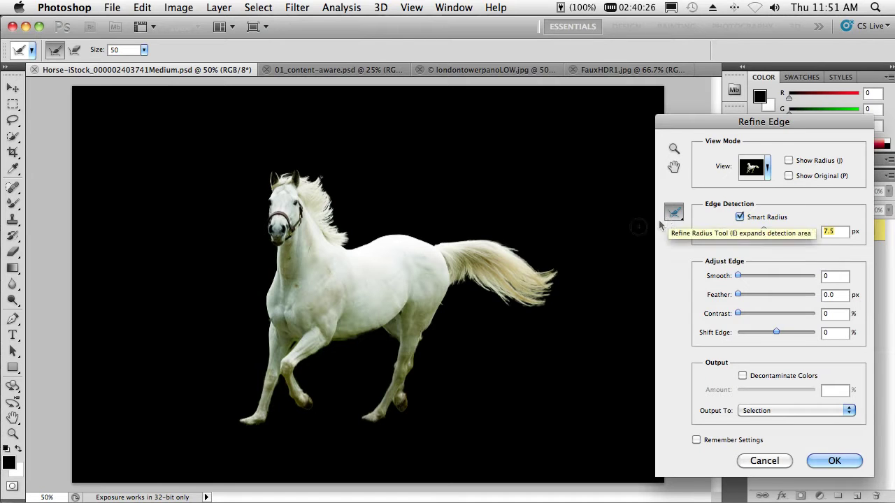
mouse_move(522, 252)
mouse_down()
mouse_move(570, 261)
mouse_move(531, 311)
mouse_up()
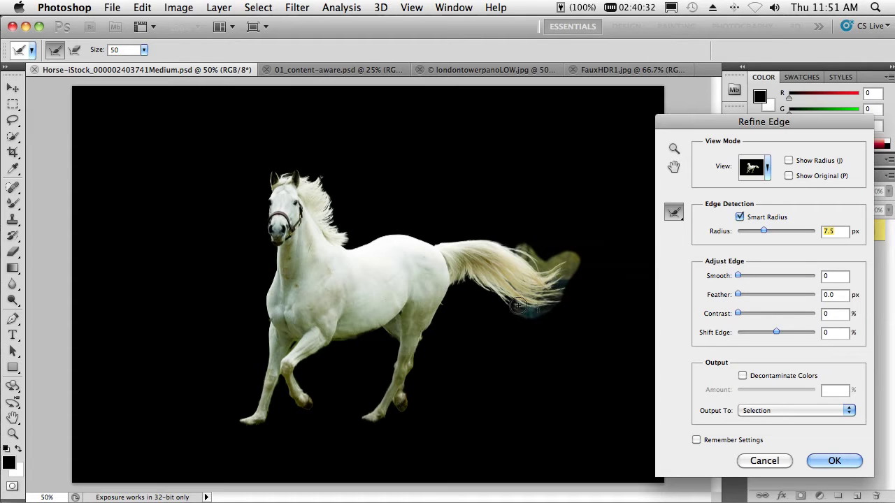
drag(531, 311, 490, 292)
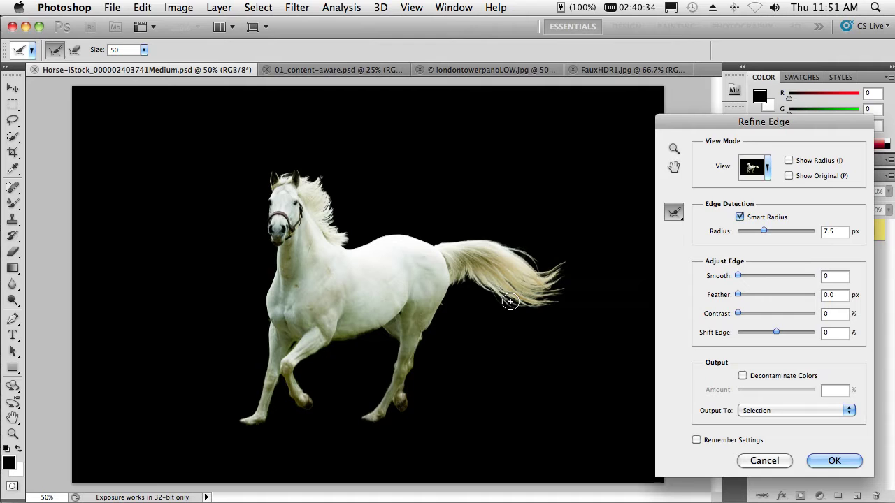
mouse_move(347, 241)
mouse_down()
mouse_move(321, 170)
mouse_move(281, 172)
mouse_move(270, 160)
mouse_up()
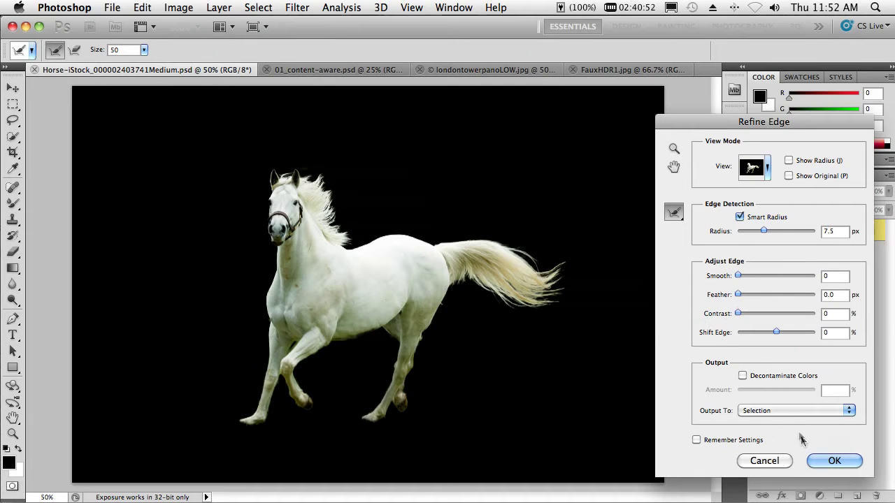
Output the refined horse selection to a new layer.
click(782, 410)
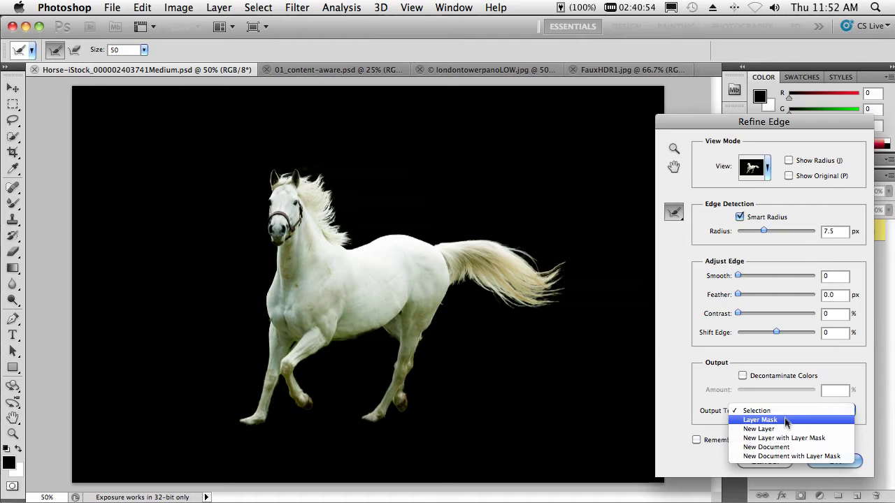
click(785, 429)
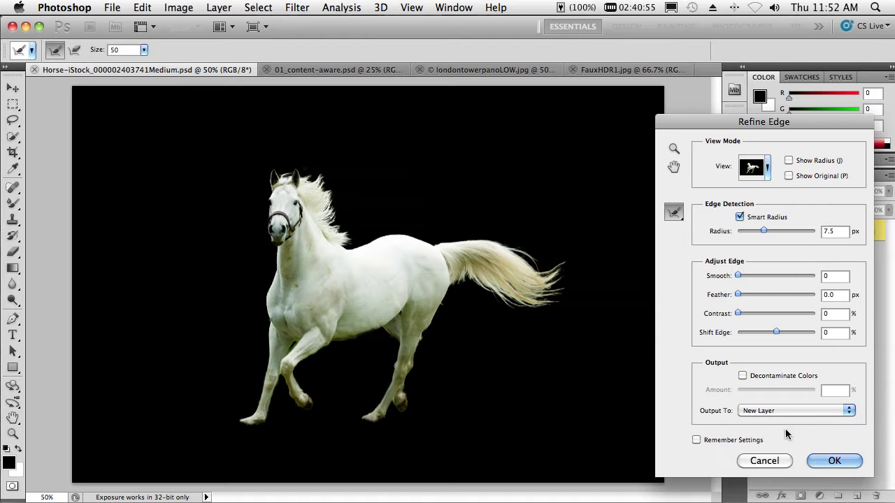
click(823, 462)
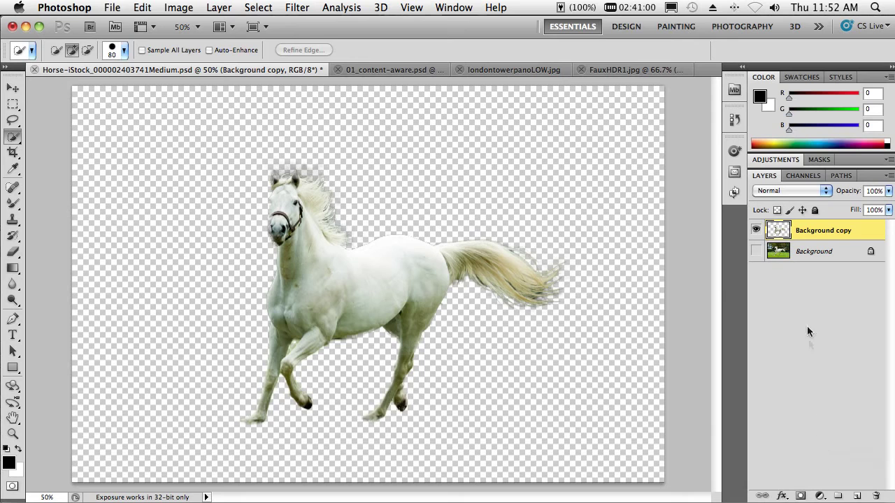
Hide the Background copy layer and make the Background layer active.
click(757, 252)
click(756, 232)
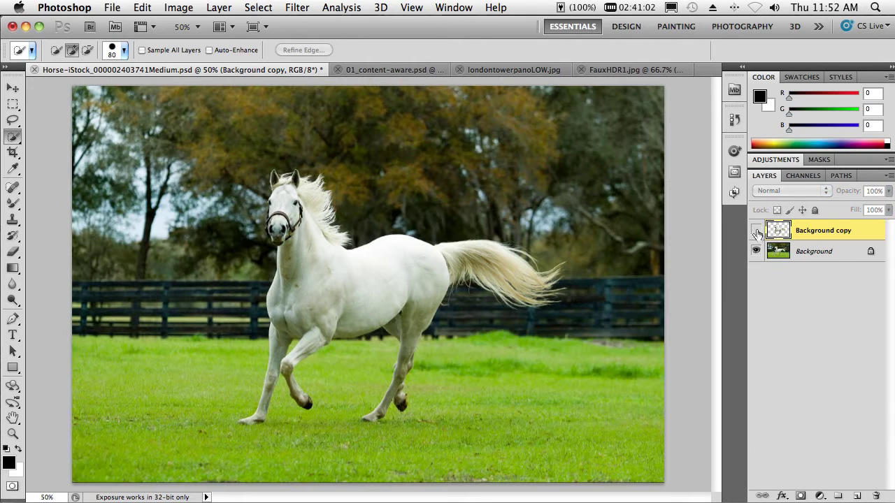
click(779, 253)
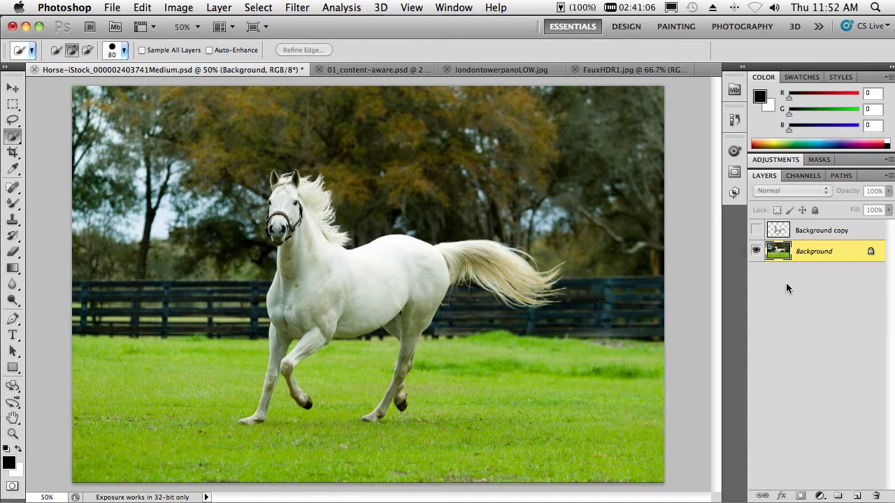
Load the saved 'Horse 2' channel as a selection.
click(258, 9)
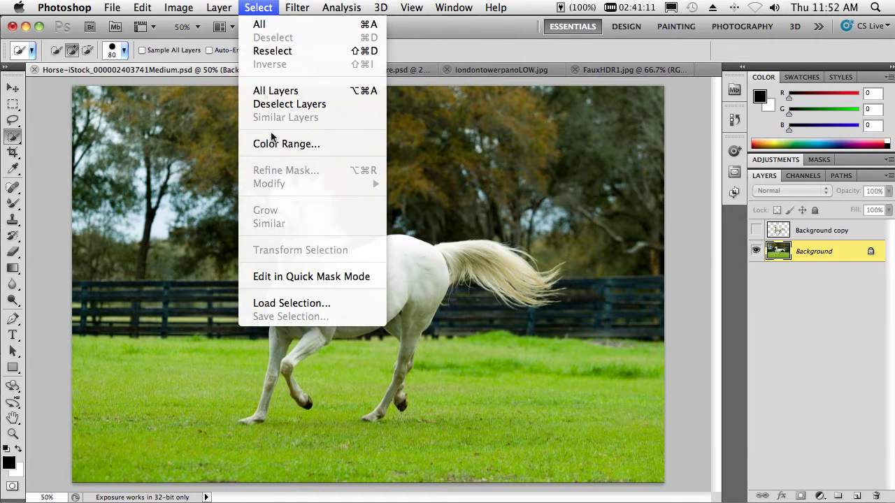
click(292, 305)
click(474, 270)
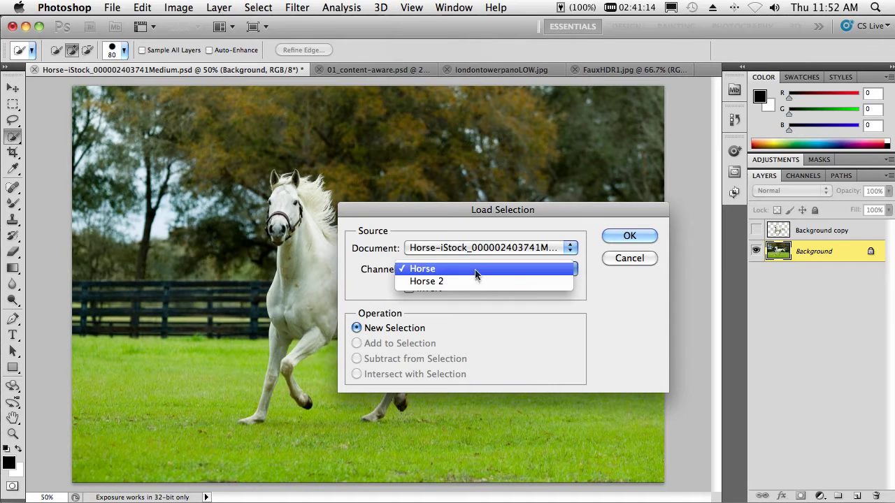
click(475, 283)
click(628, 236)
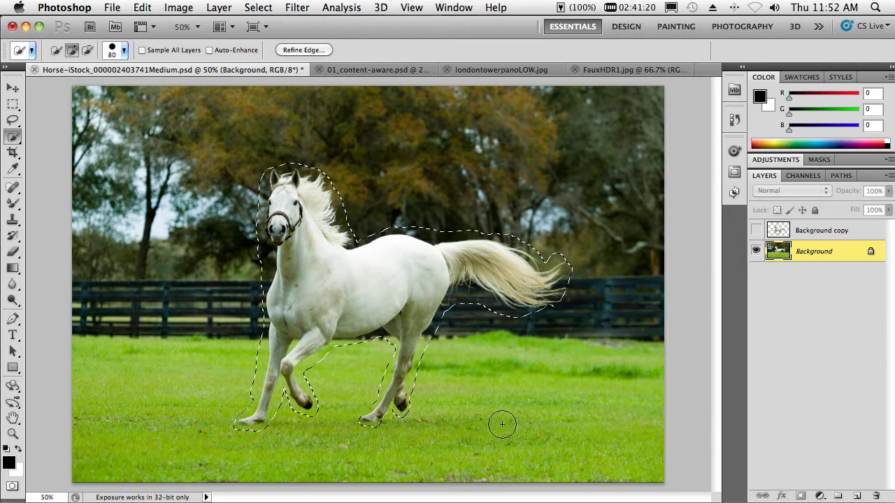
Content-Aware fill the horse area on the background, then deselect.
key(shift+BackSpace)
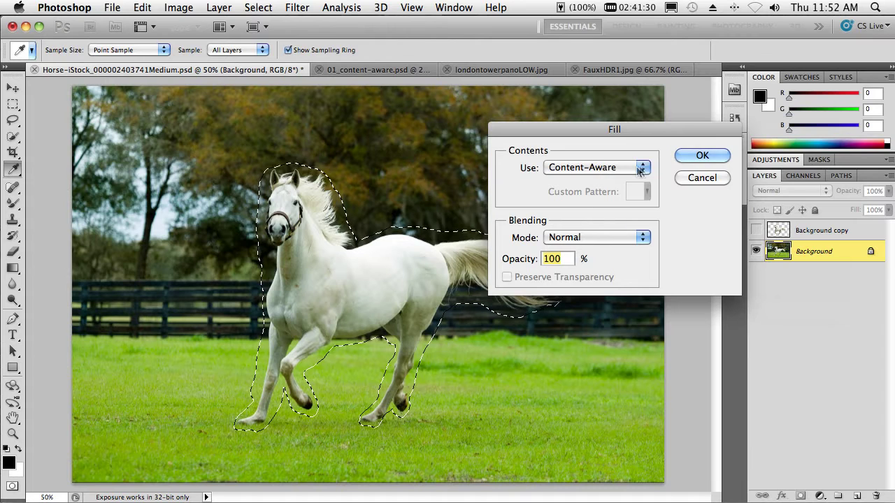
click(701, 156)
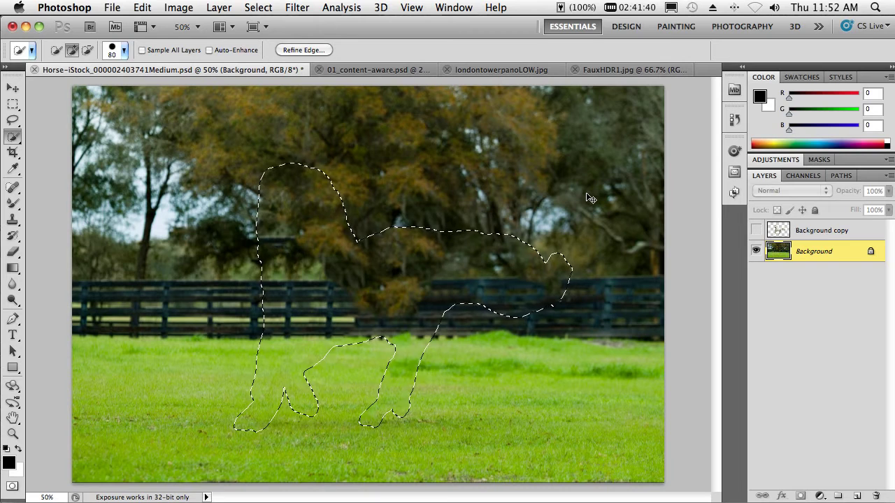
key(ctrl+d)
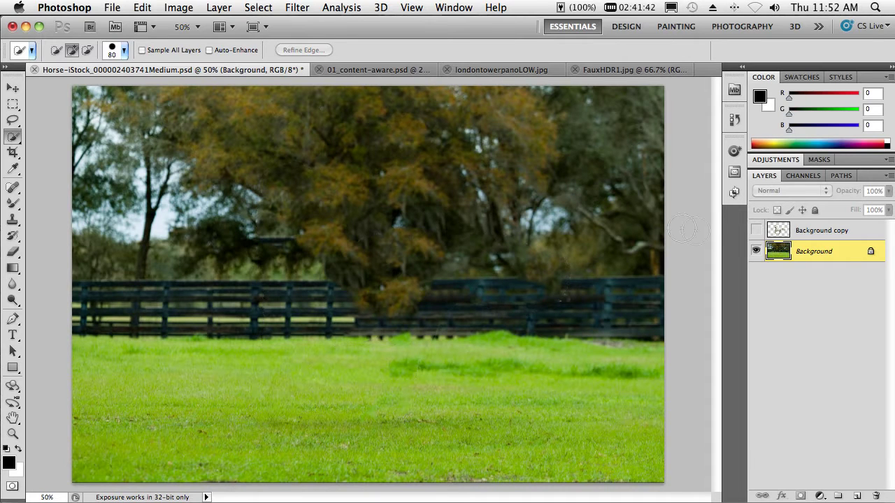
Show the cut-out horse layer, shift it right, and switch to 01_content-aware.psd.
click(755, 233)
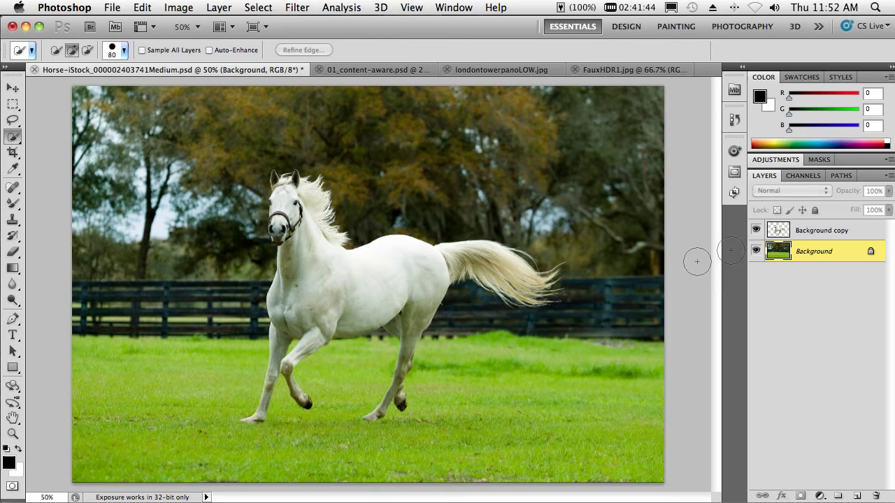
click(806, 236)
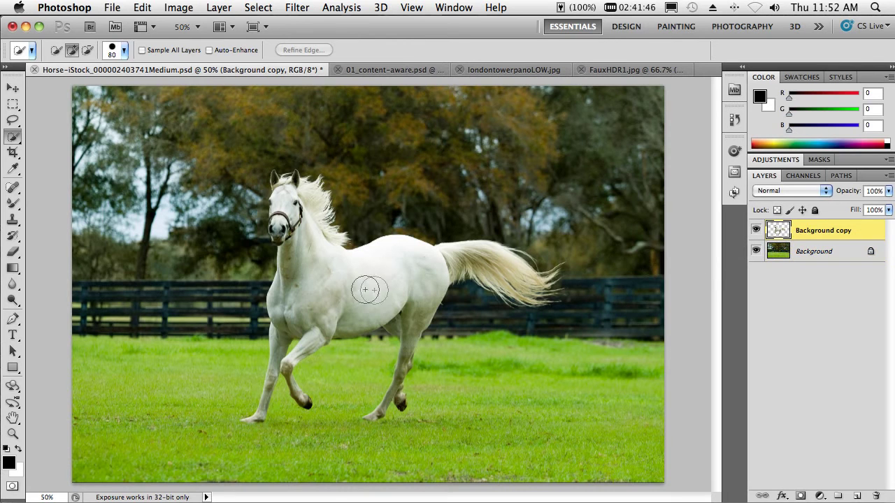
key(v)
drag(331, 287, 413, 295)
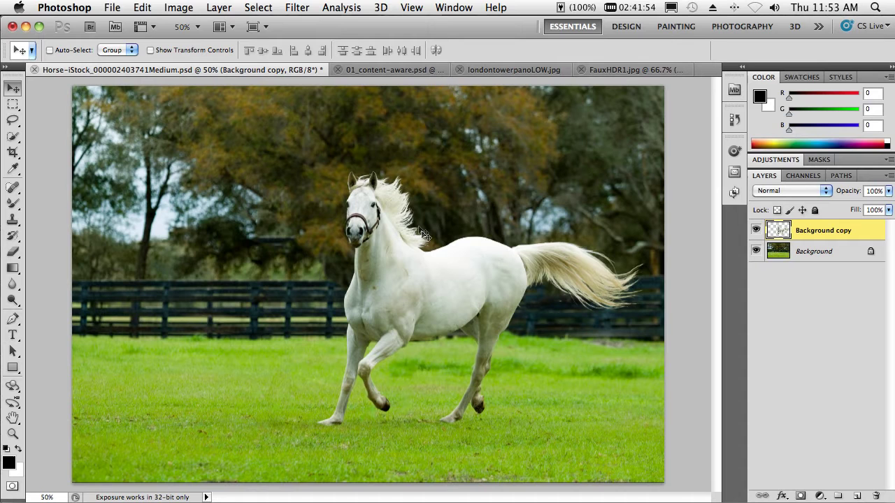
click(376, 70)
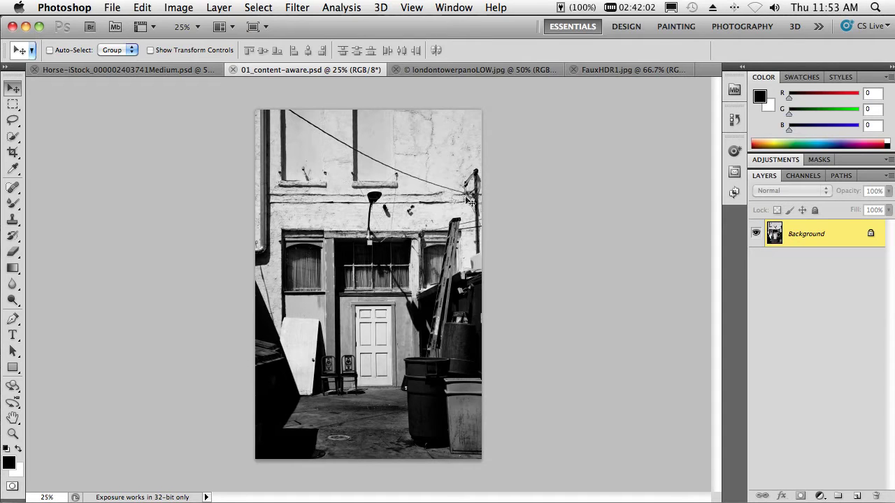
Set the Spot Healing Brush to Proximity Match, test it on the wire, then undo.
click(12, 188)
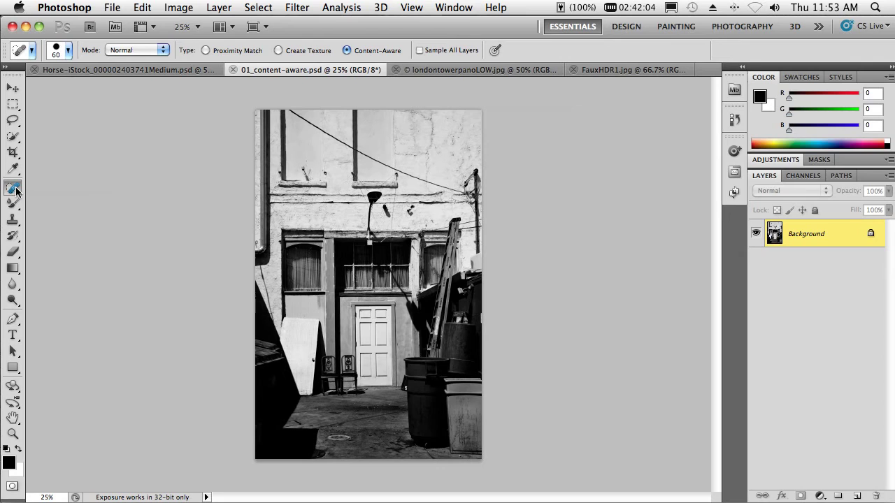
click(205, 50)
drag(303, 119, 390, 166)
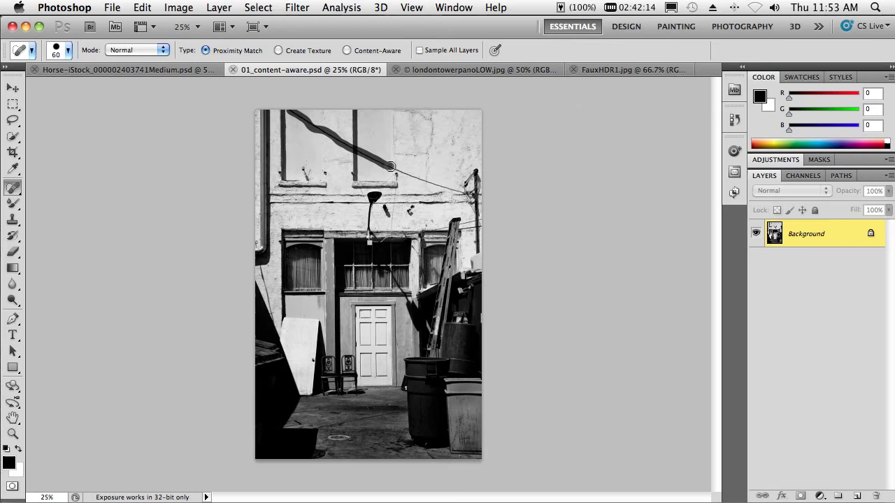
drag(414, 177, 460, 190)
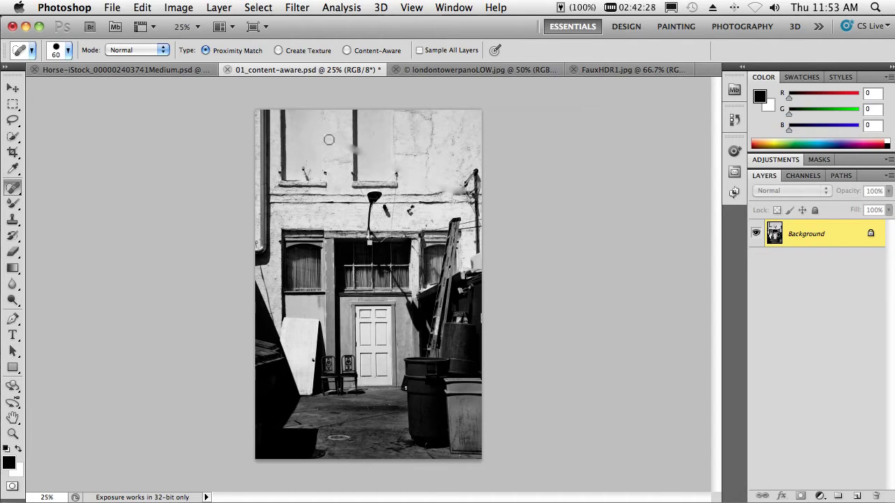
key(super+z)
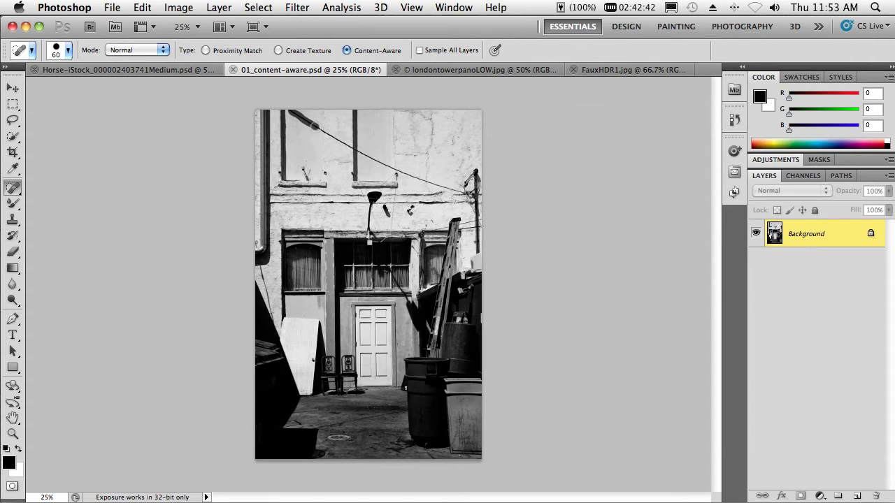
Heal away the overhead wire and the small dark marks around the lamp.
drag(314, 126, 452, 190)
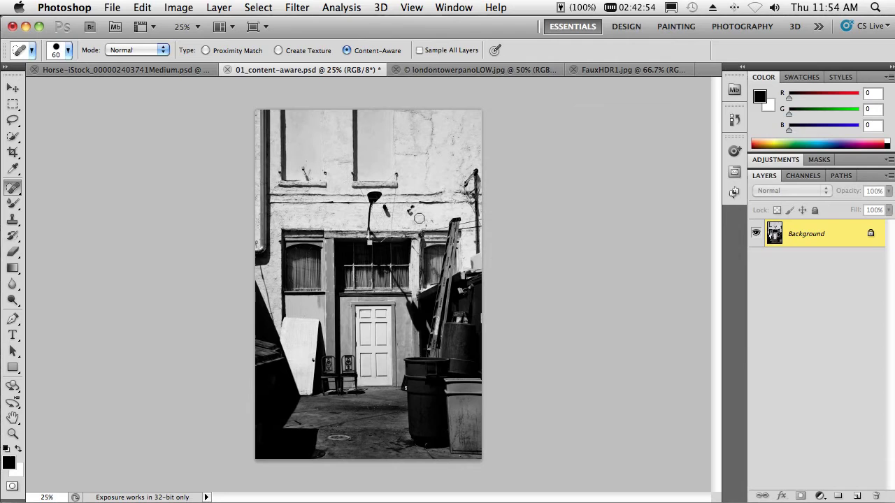
drag(414, 213, 411, 211)
click(411, 207)
click(384, 211)
click(373, 222)
click(414, 208)
click(387, 211)
Switch to londontowerpanoLOW.jpg, apply a trial crop inside the white edges, then undo it.
click(463, 73)
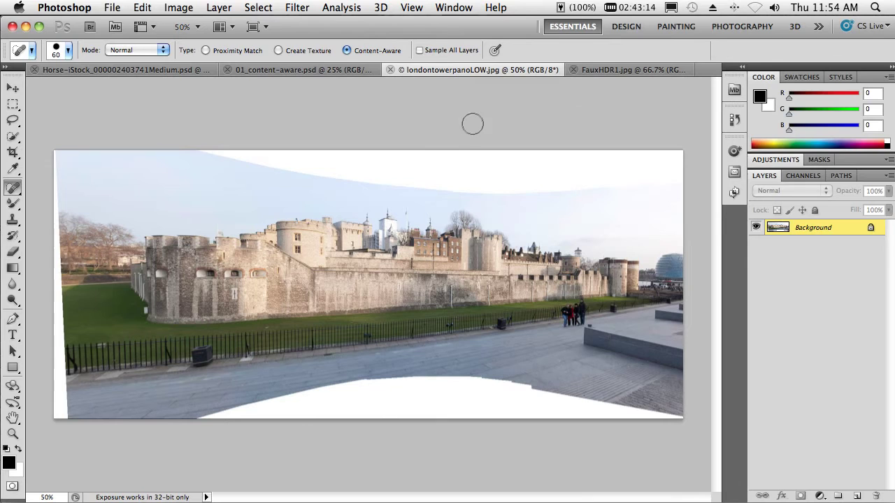
key(c)
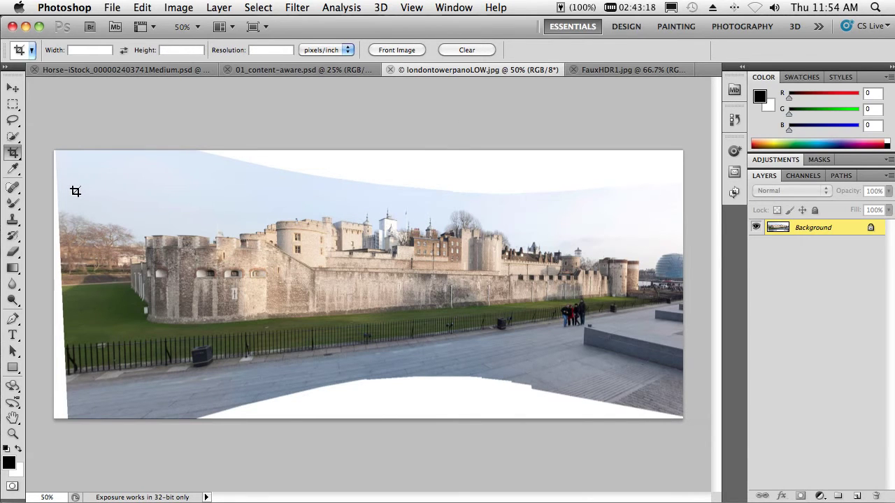
mouse_move(75, 181)
mouse_down()
mouse_move(504, 335)
mouse_move(664, 372)
mouse_up()
drag(369, 185, 371, 194)
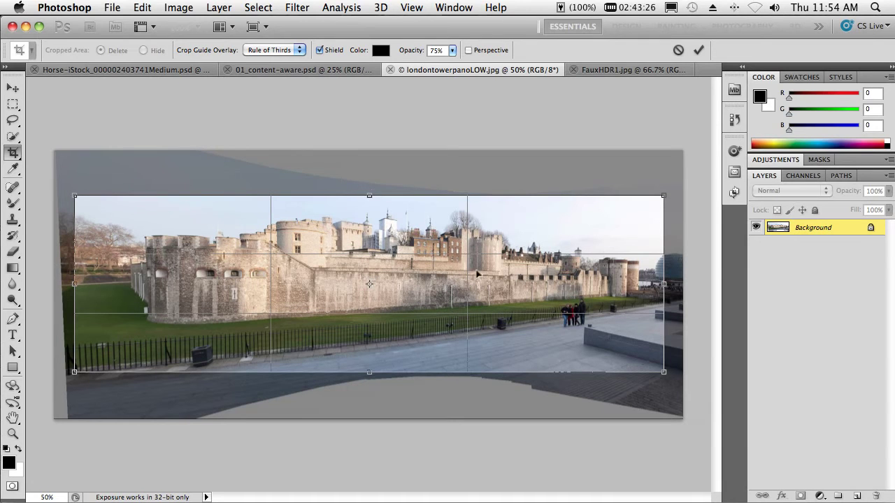
key(Return)
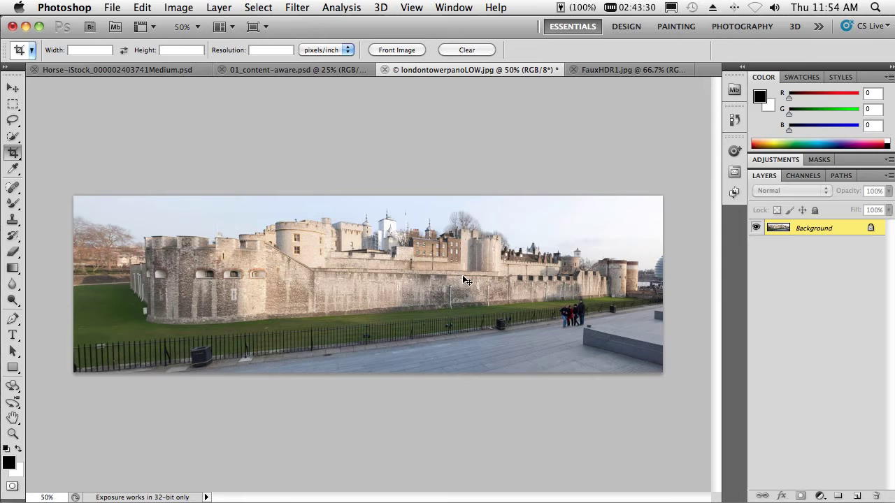
key(ctrl+z)
Magic Wand select the white gaps at the top, bottom and left edges.
key(w)
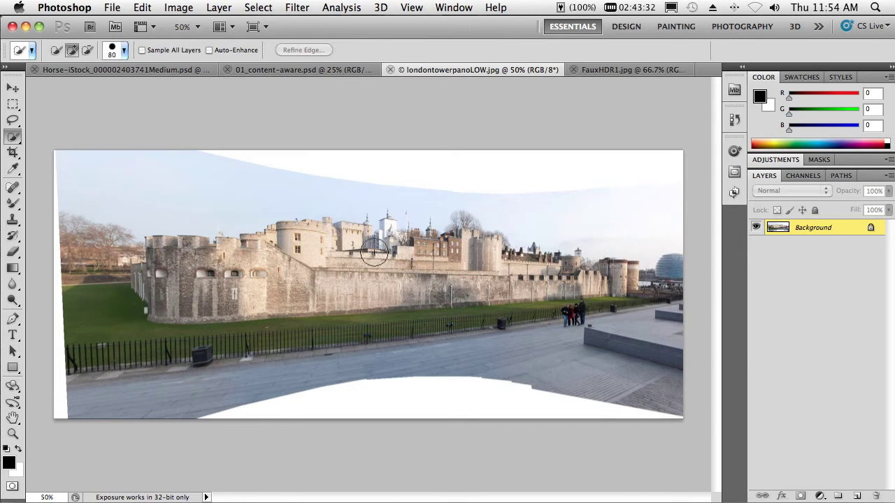
key(shift+w)
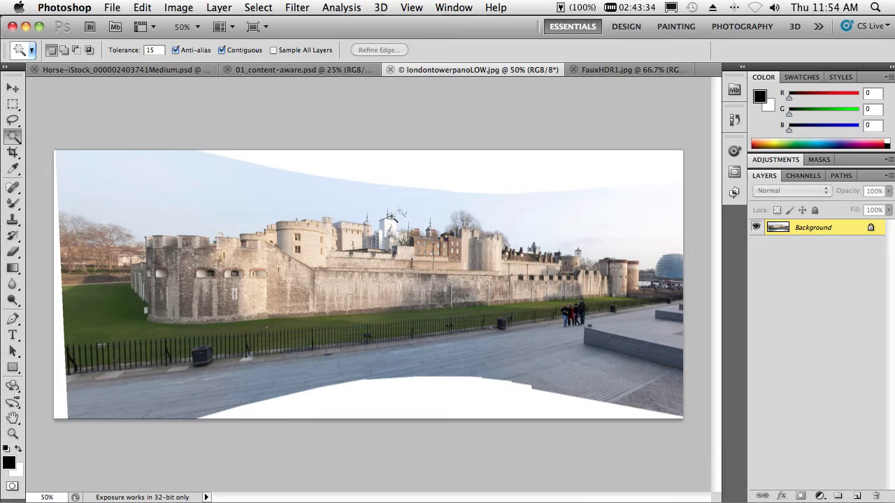
click(453, 174)
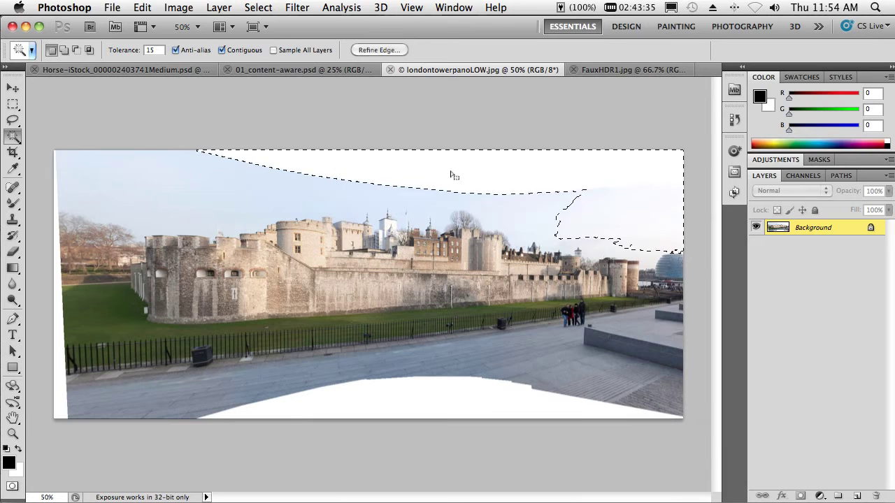
shift+click(419, 400)
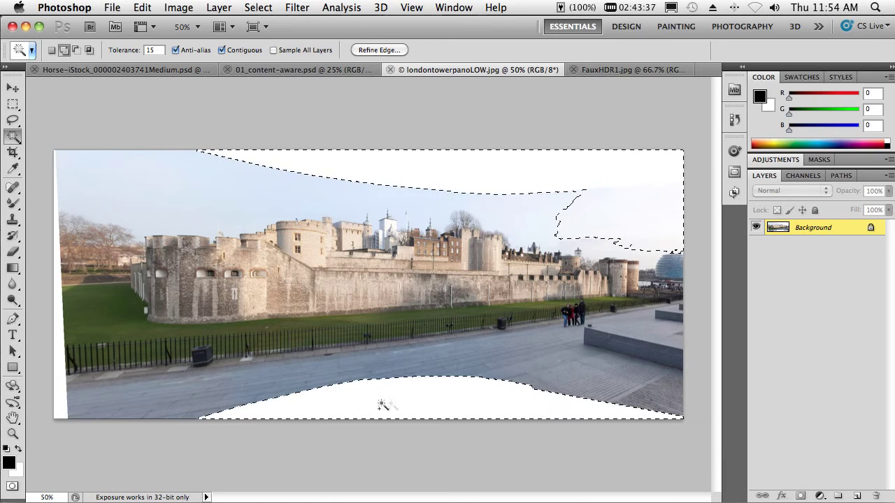
shift+click(61, 396)
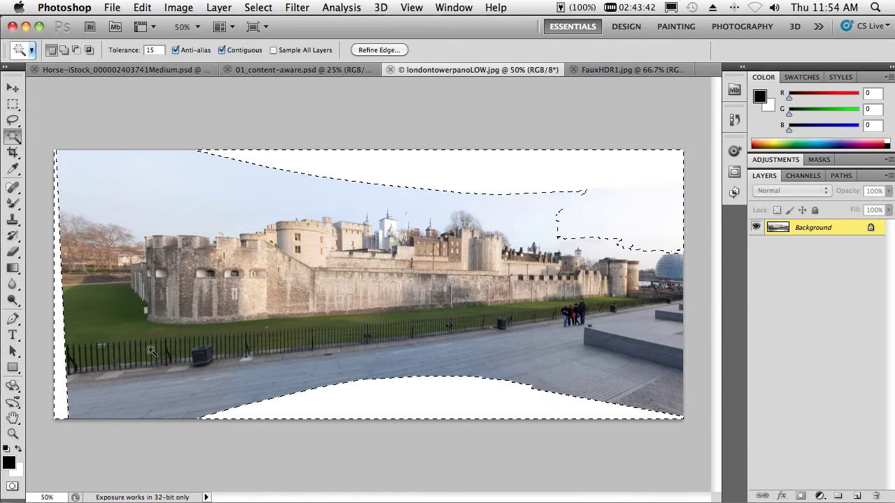
Content-Aware fill the selected white gaps and deselect.
key(shift+BackSpace)
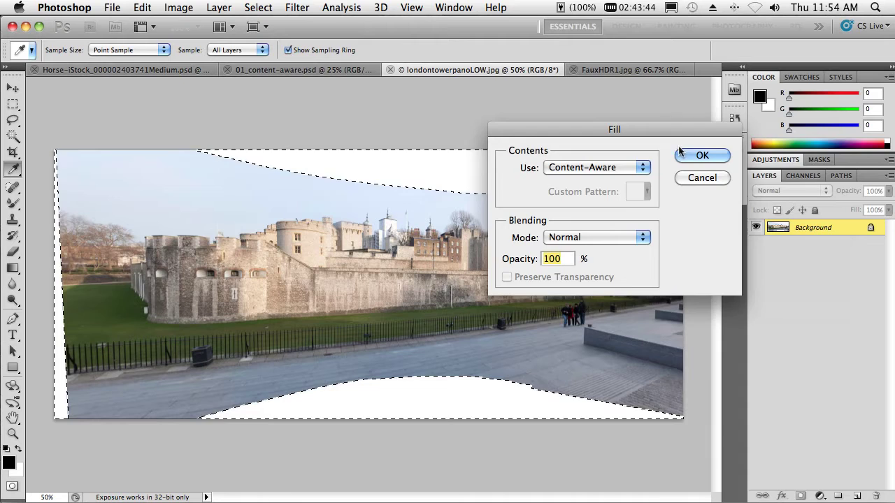
click(682, 154)
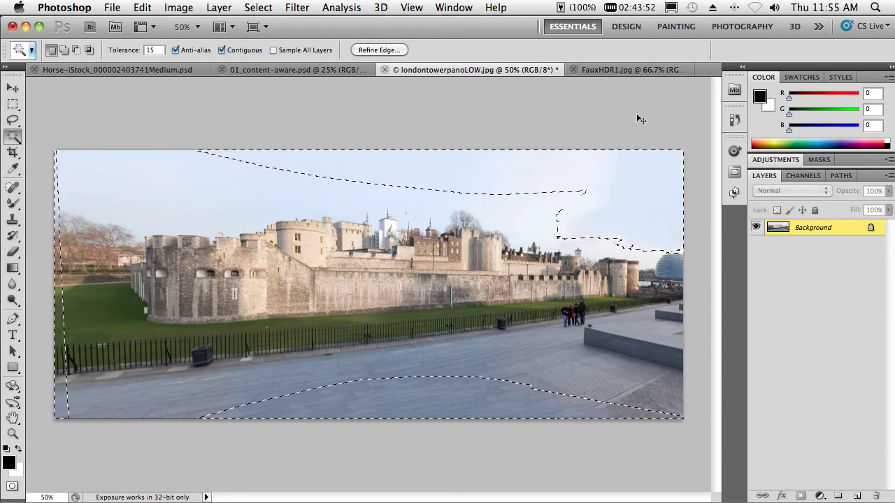
key(ctrl+d)
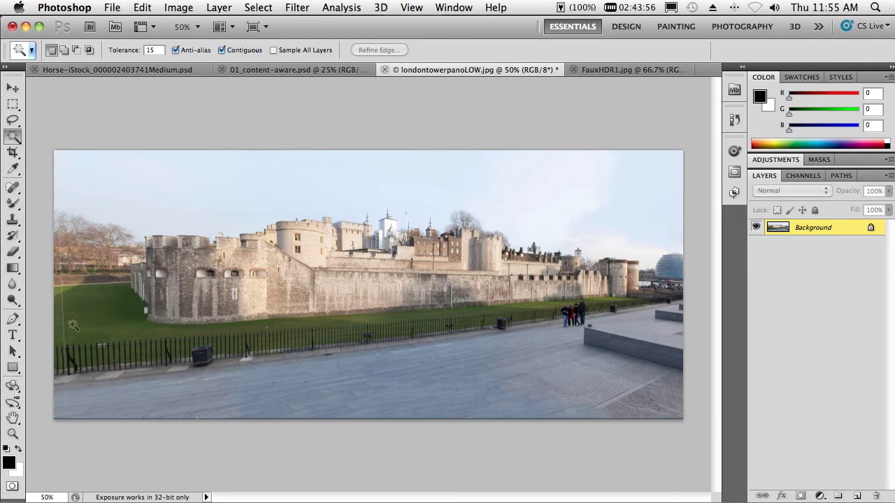
Paint out the vertical seam near the left edge with a smaller Spot Healing Brush.
click(12, 187)
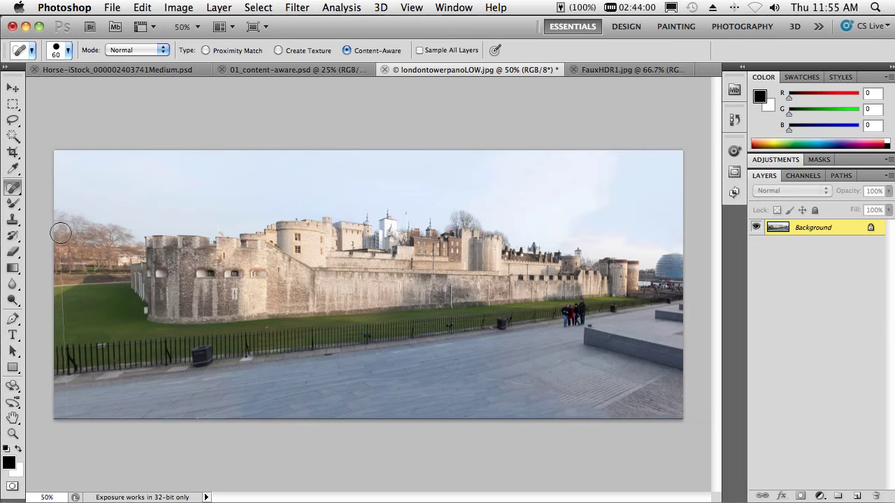
key(bracketleft)
key(bracketleft)
key(bracketleft)
drag(64, 323, 64, 301)
Switch to the horse photo and start Puppet Warp on the cut-out horse layer.
click(141, 70)
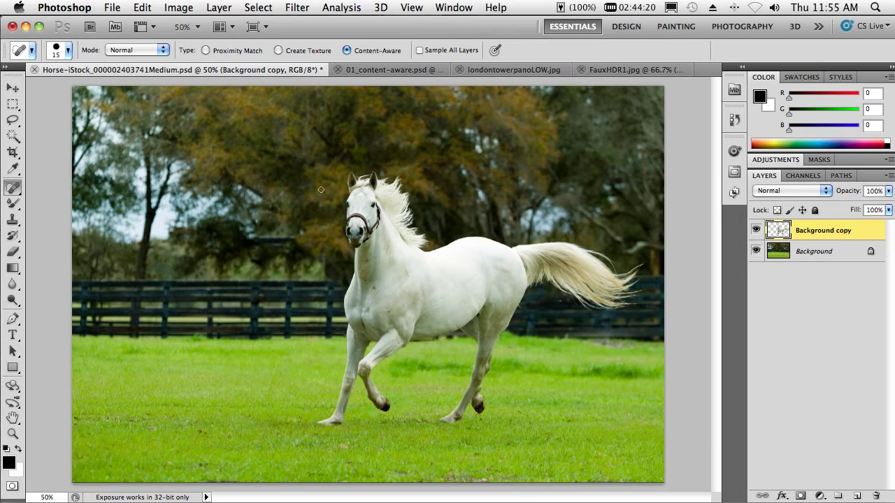
click(142, 7)
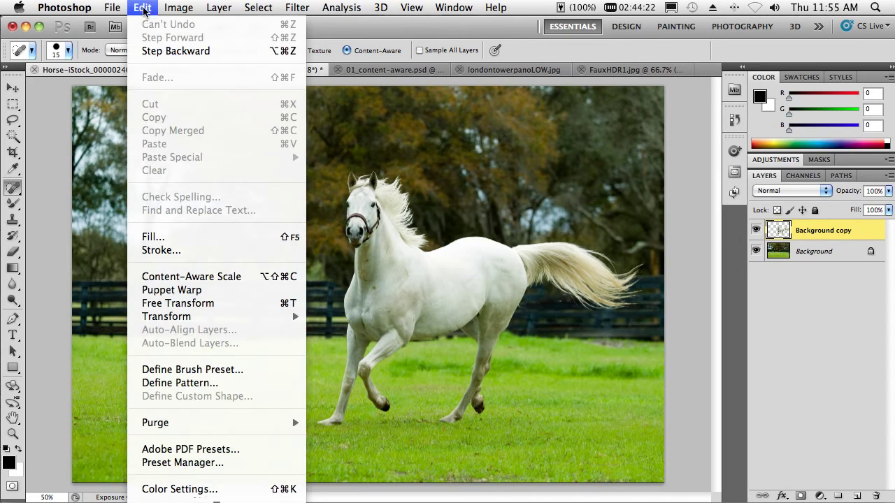
click(189, 277)
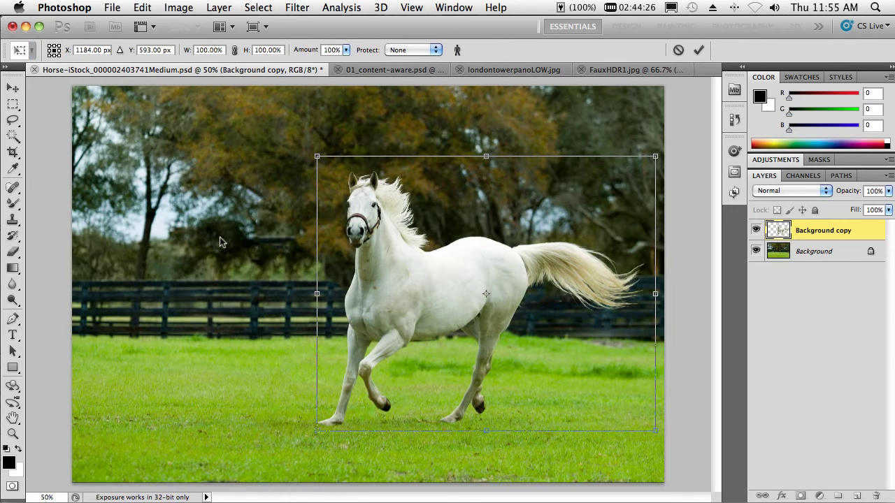
key(Escape)
click(142, 7)
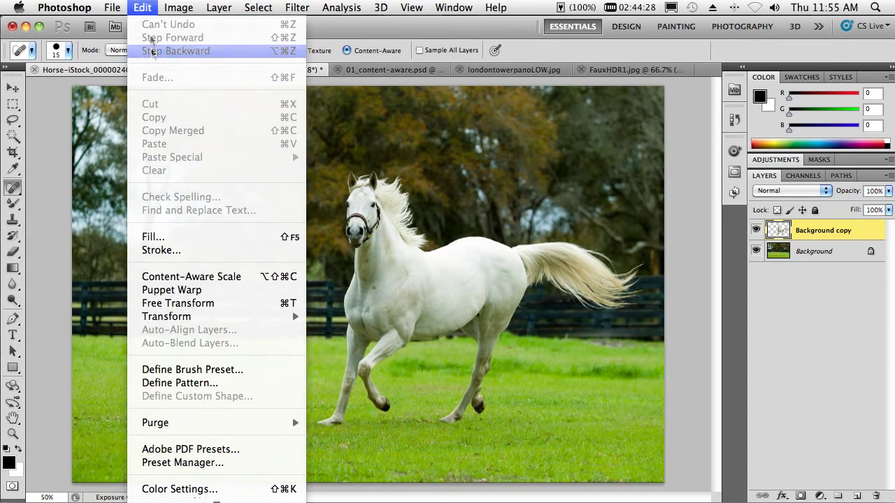
click(187, 290)
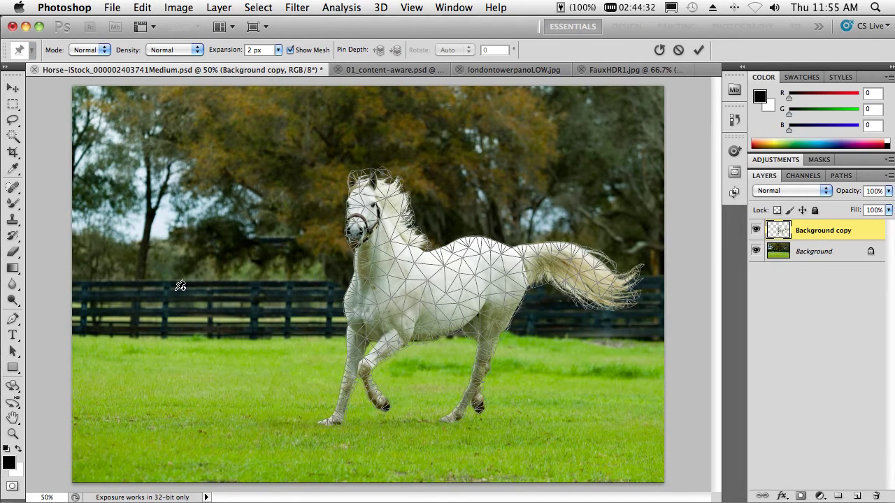
Place puppet pins along both front legs and the base, middle and tip of the tail.
click(365, 366)
click(384, 404)
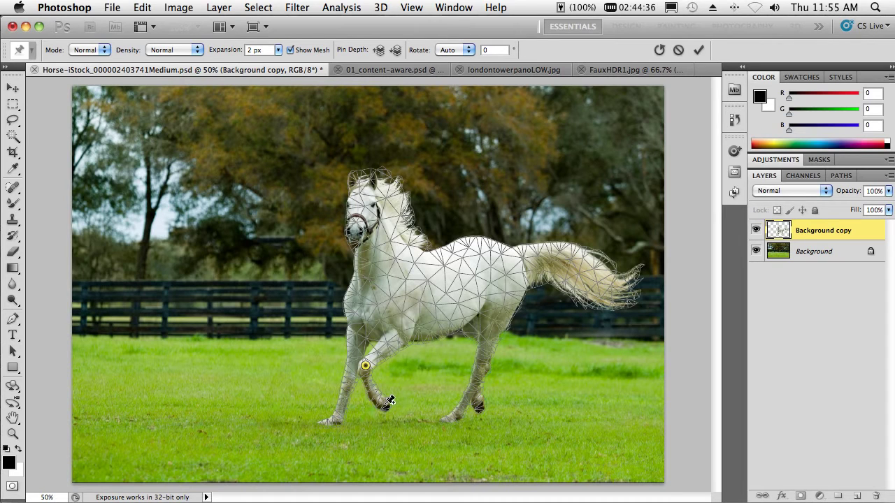
click(396, 336)
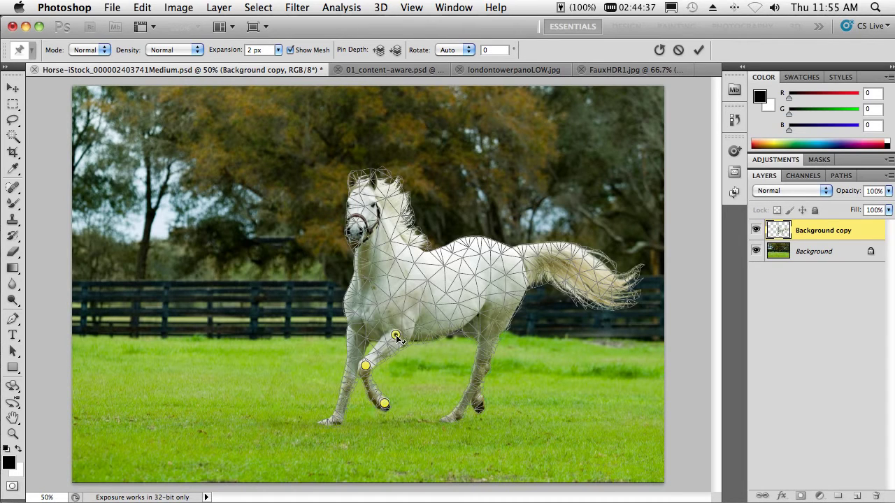
click(355, 339)
click(346, 366)
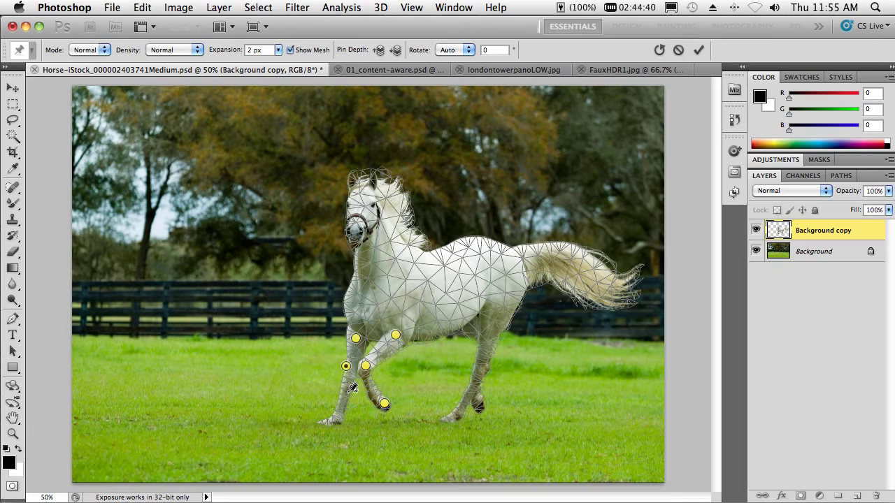
click(336, 413)
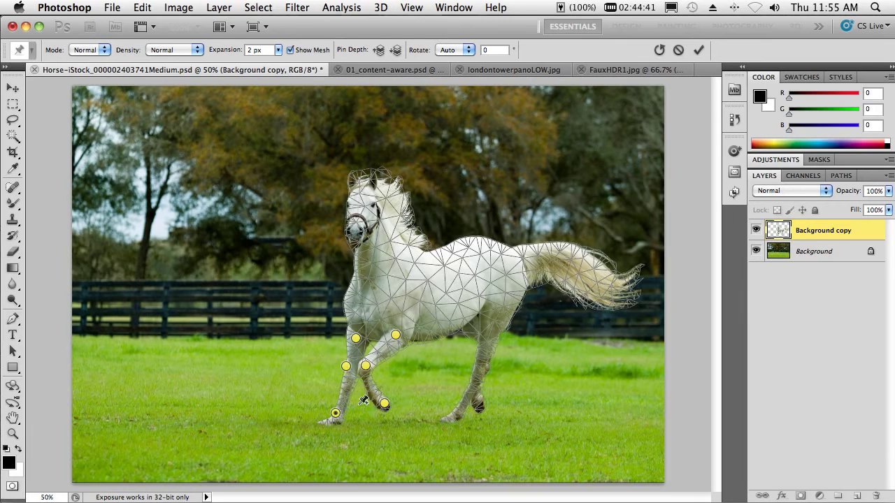
click(518, 250)
click(569, 247)
click(610, 284)
Lift the tail tip and middle, bend the raised front hoof upward, and commit.
drag(609, 284, 613, 268)
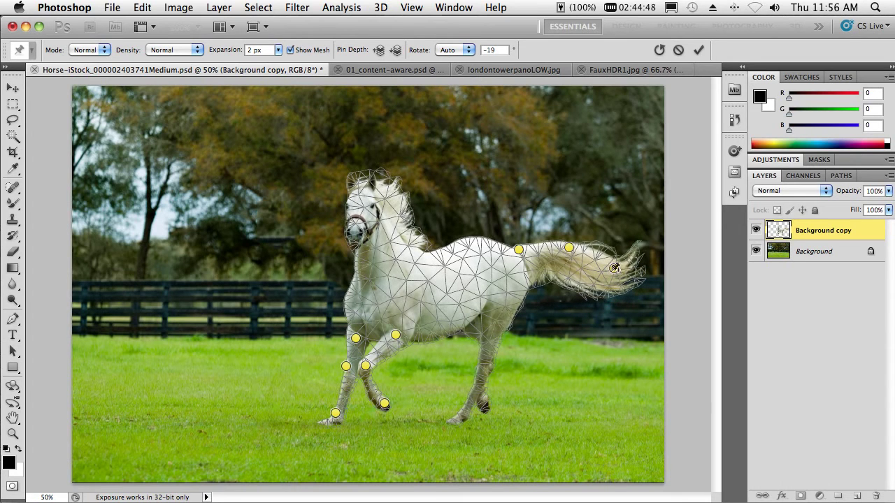
drag(569, 249, 568, 244)
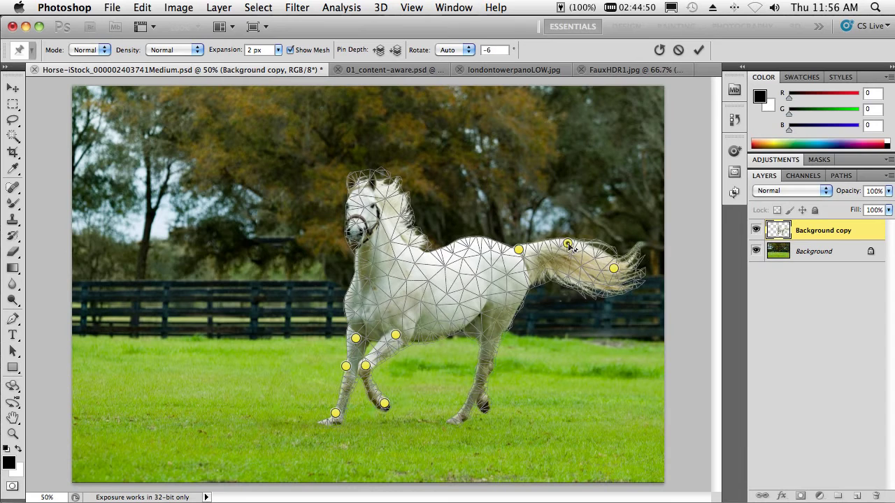
drag(388, 405, 397, 395)
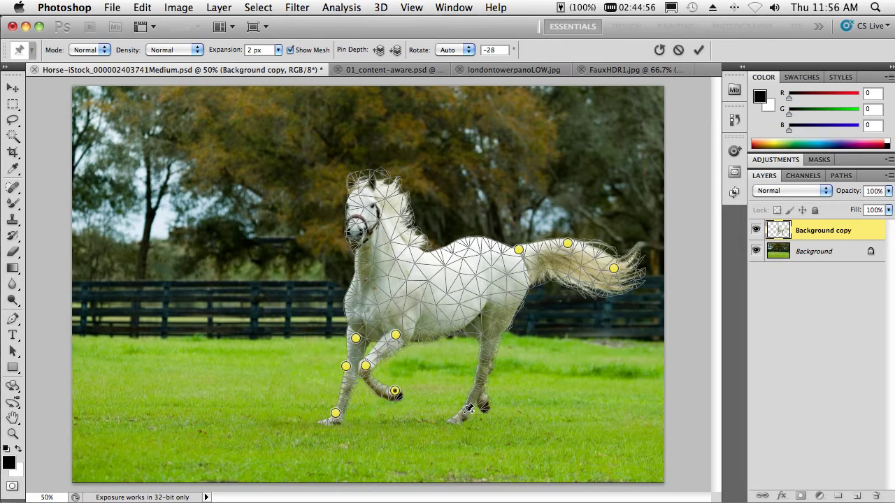
click(698, 49)
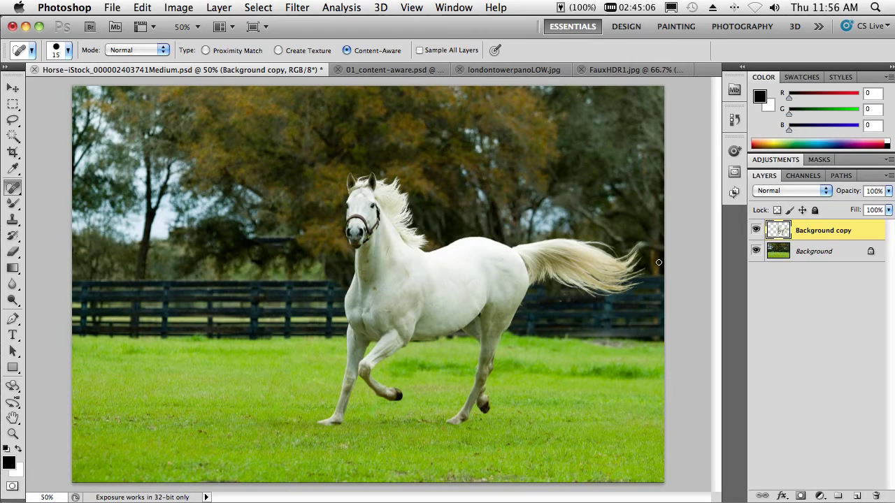
Open Mini Bridge to browse the raw DNG portraits in the 6_ACR folder.
click(734, 91)
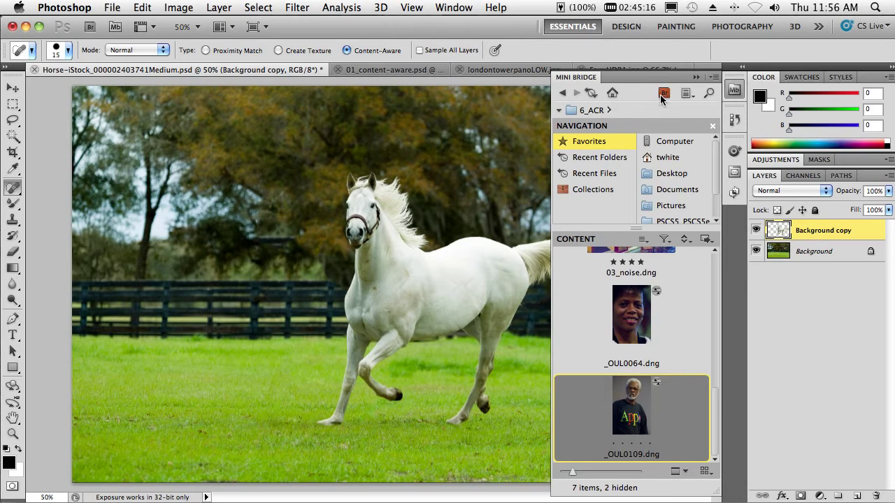
Open _OUL0109.dng in Camera Raw, maximize the window, and zoom into the ear and beard.
double_click(624, 407)
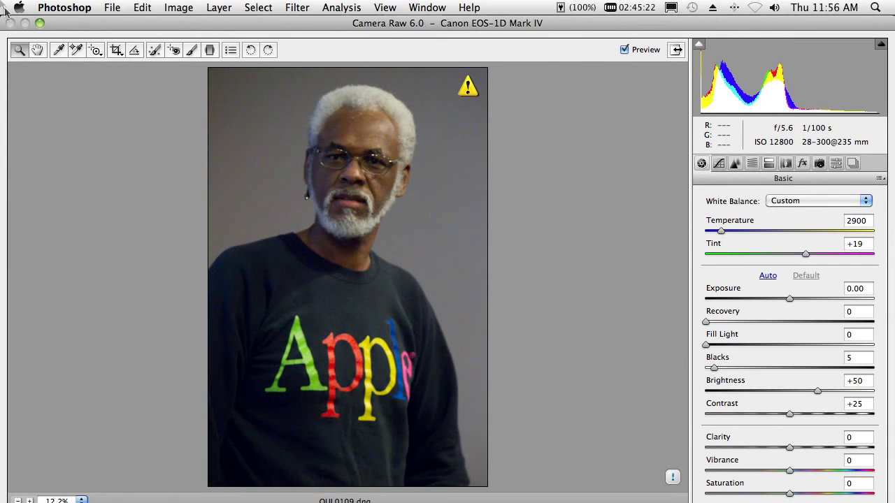
click(39, 23)
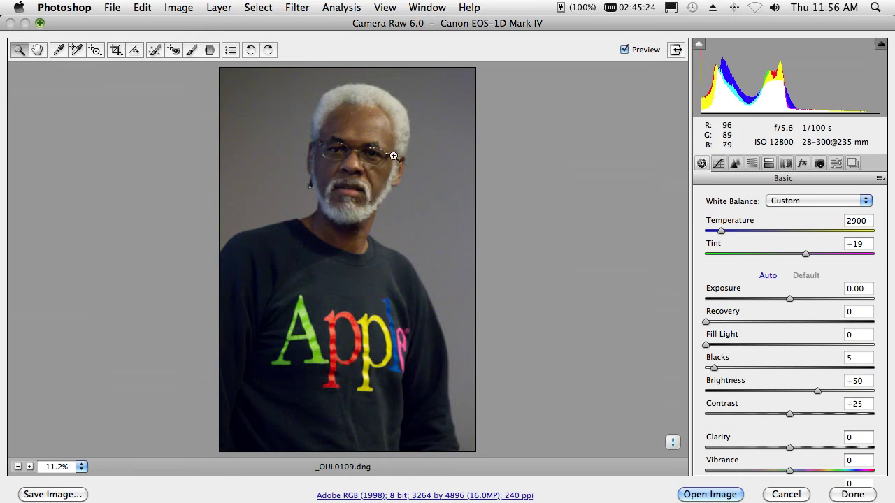
drag(381, 174, 413, 213)
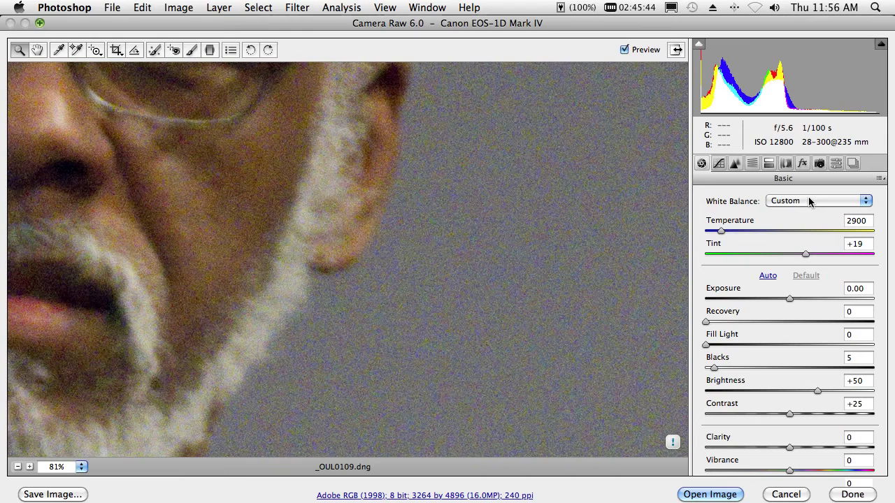
In the Detail tab, set Color noise reduction to 49 and Luminance to 60.
click(736, 165)
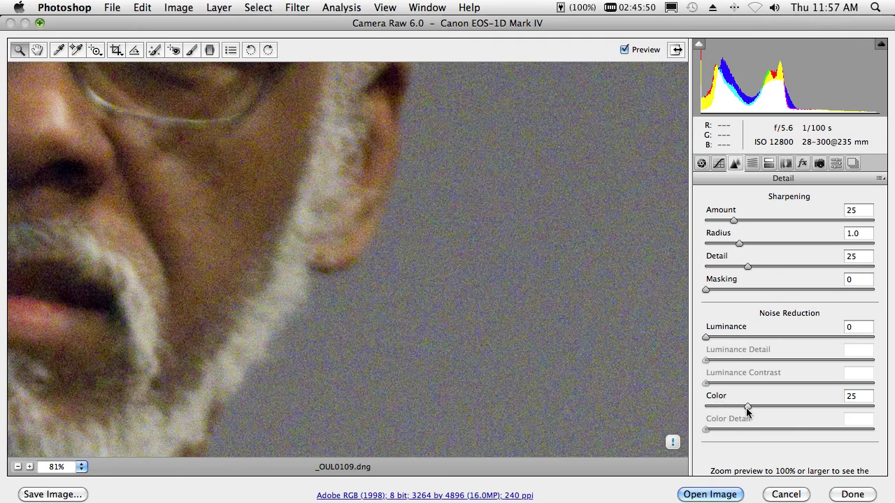
drag(746, 408, 780, 409)
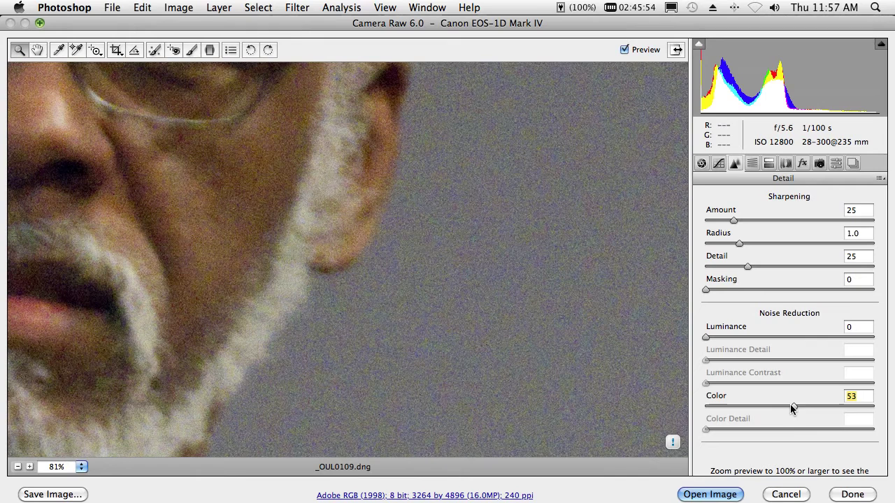
drag(792, 408, 820, 409)
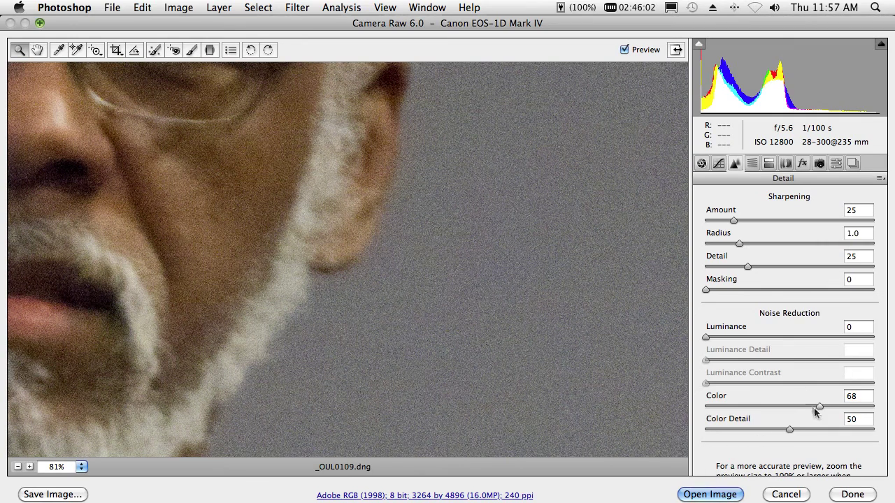
click(819, 407)
mouse_move(800, 410)
mouse_down()
mouse_move(714, 404)
mouse_move(788, 415)
mouse_up()
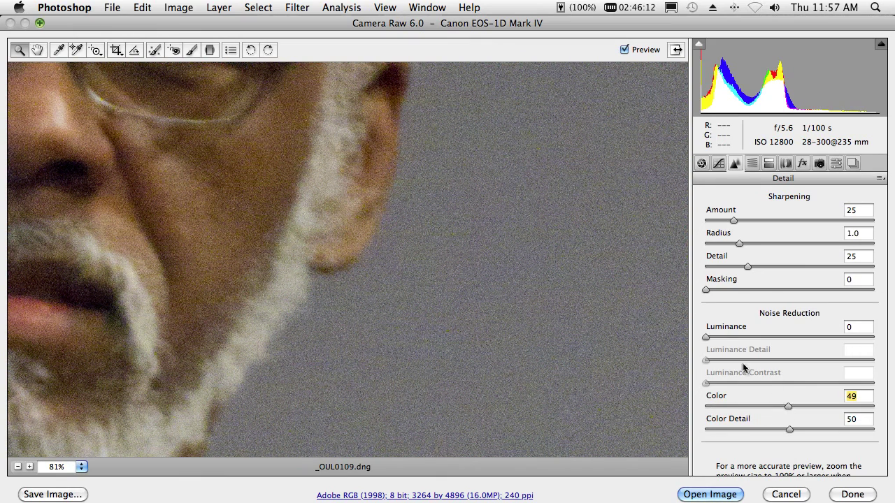
click(709, 338)
drag(711, 340, 805, 340)
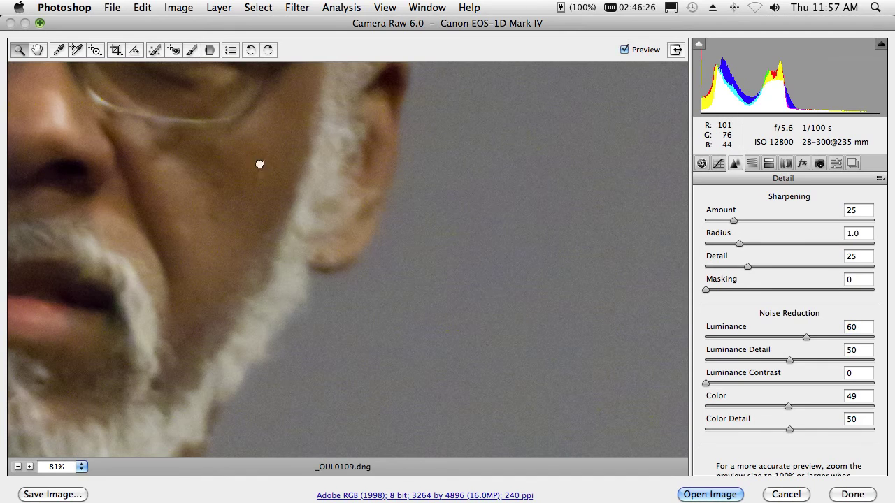
Pan the zoomed view across the eye, glasses and forehead.
mouse_move(260, 164)
mouse_down()
mouse_move(291, 234)
mouse_move(350, 294)
mouse_up()
drag(326, 262, 371, 384)
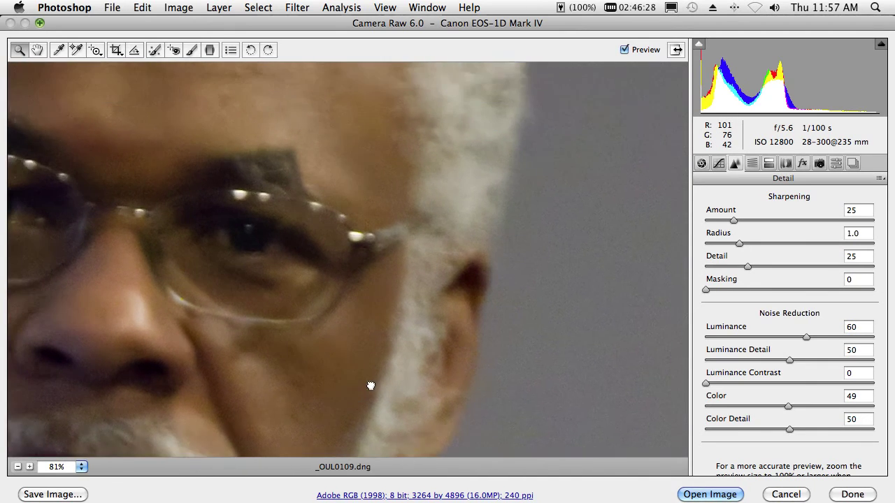
drag(371, 98, 383, 127)
drag(373, 186, 387, 235)
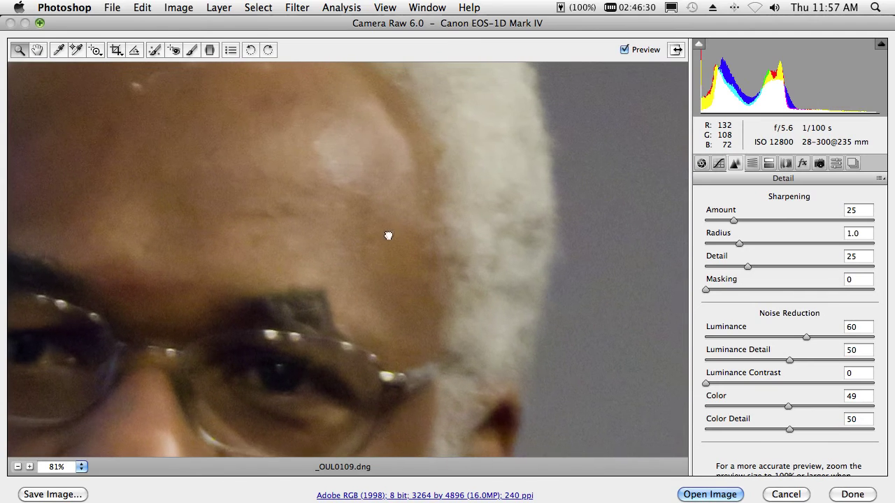
Toggle Preview to compare before and after, then cancel Camera Raw without saving.
click(625, 50)
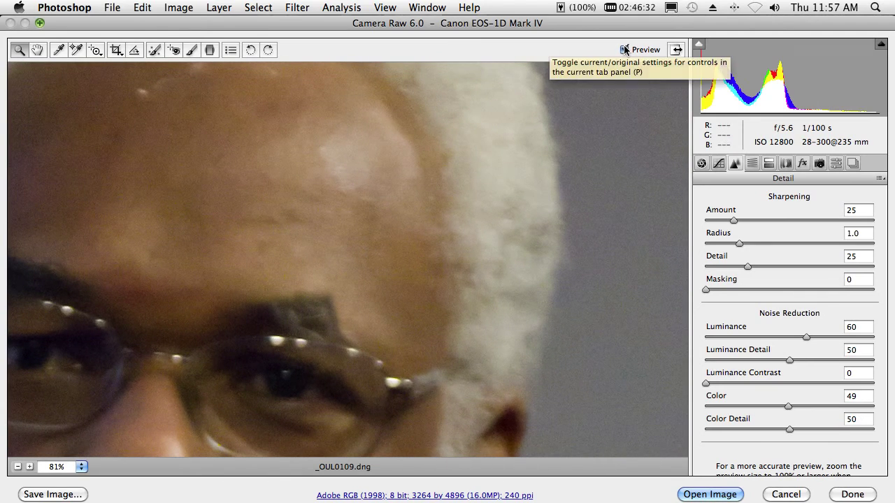
click(624, 51)
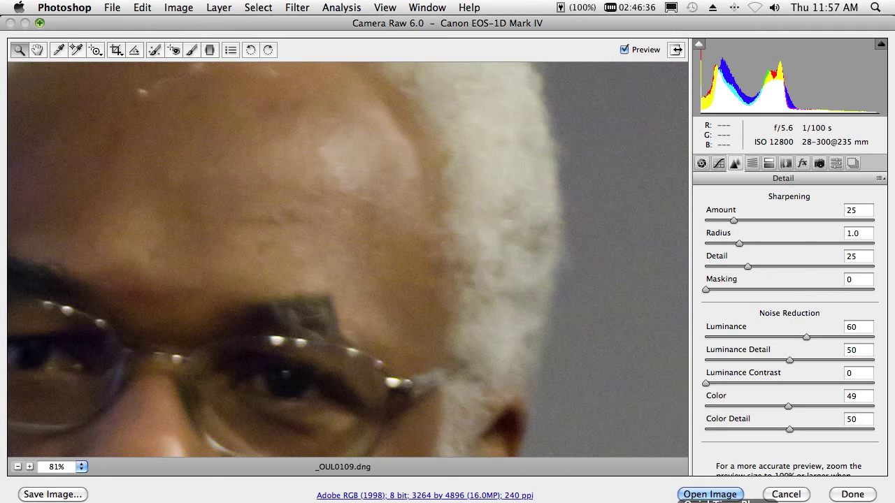
click(786, 494)
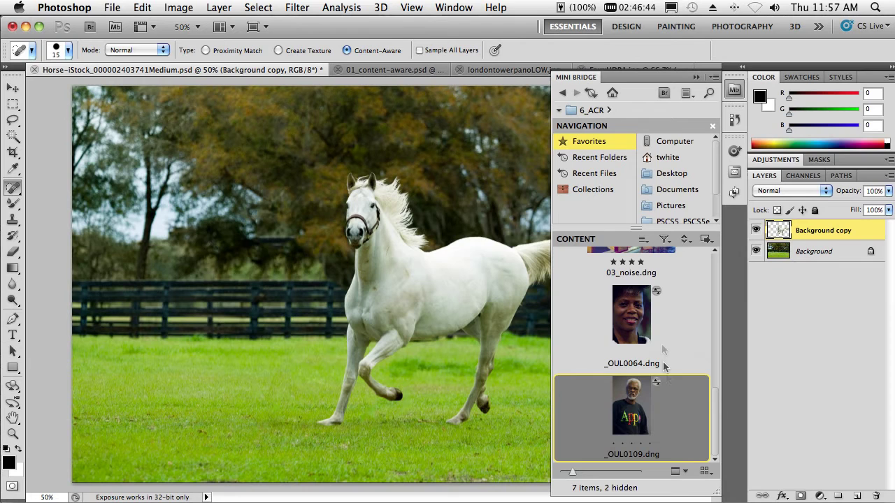
In the 7_HDR Pro folder, select exposures 10HDR (3 of 10) through 10HDR (10 of 10).
click(563, 93)
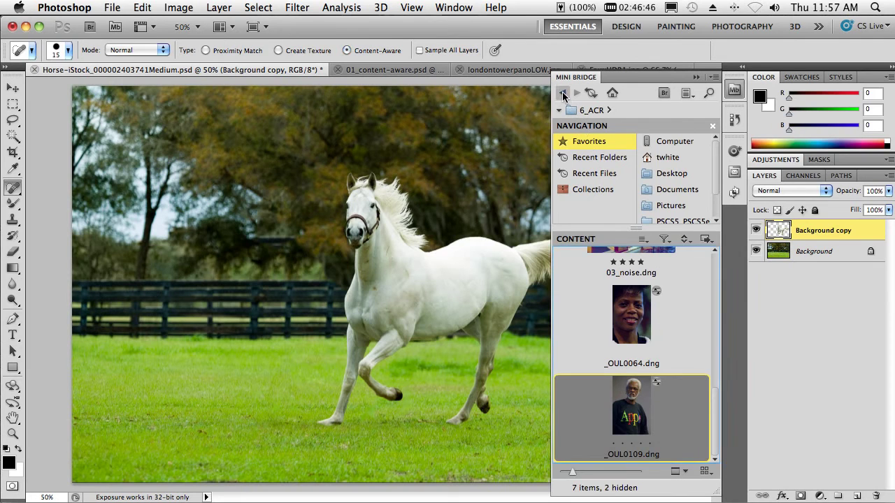
double_click(640, 395)
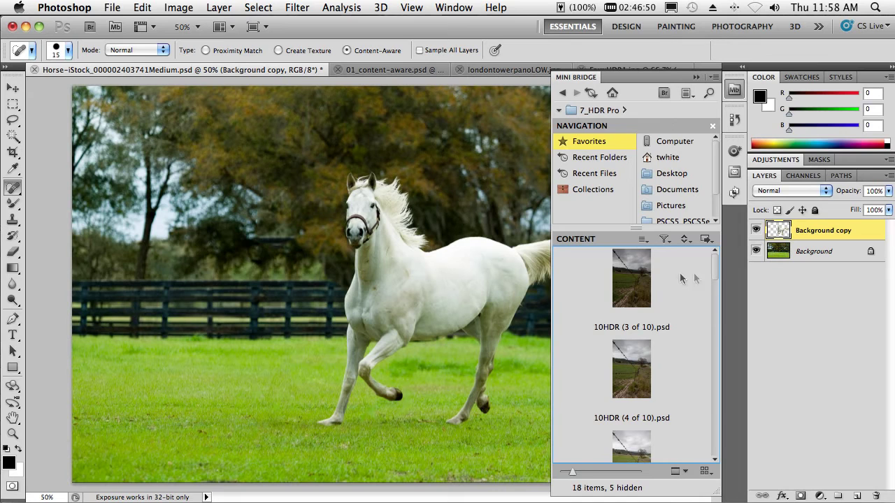
click(649, 280)
scroll(703, 278, down, 5)
scroll(671, 294, down, 5)
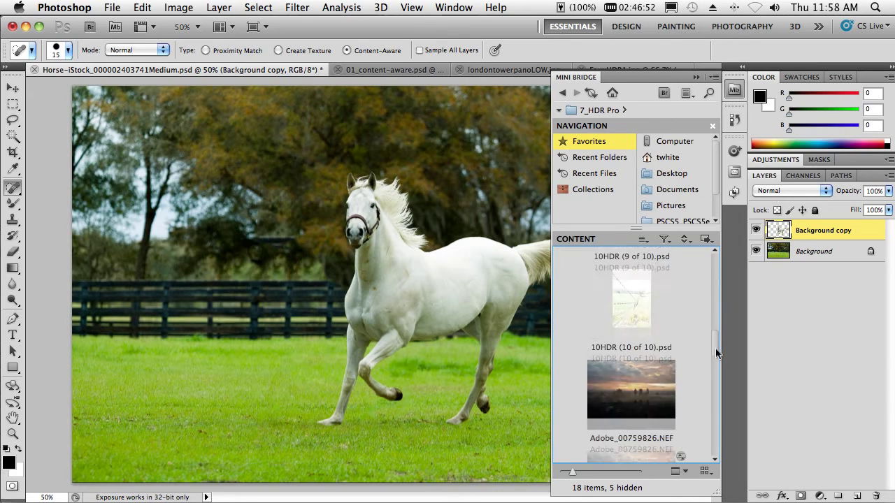
click(661, 272)
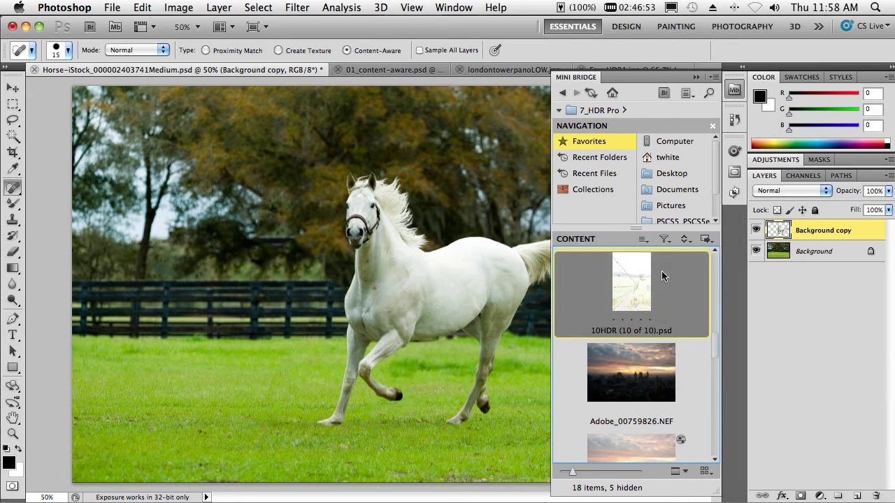
Run Tools > Photoshop > Merge to HDR Pro and accept the dynamic range warning.
click(706, 241)
mouse_move(742, 277)
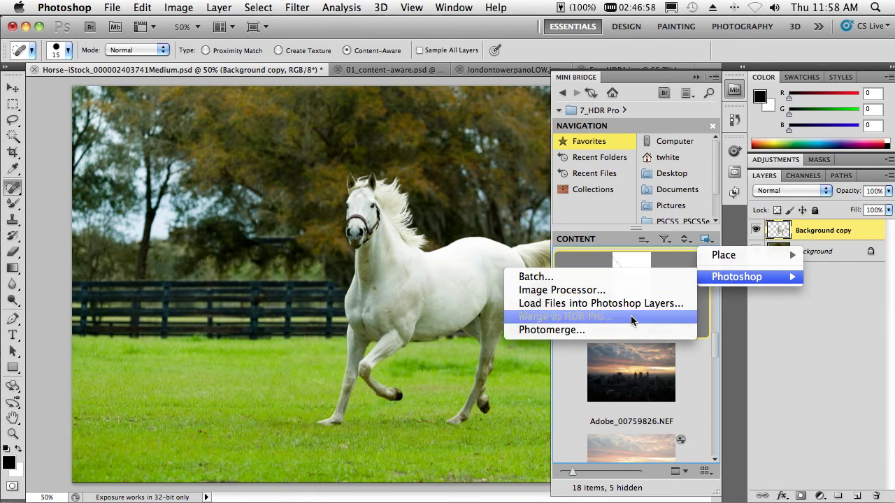
click(630, 315)
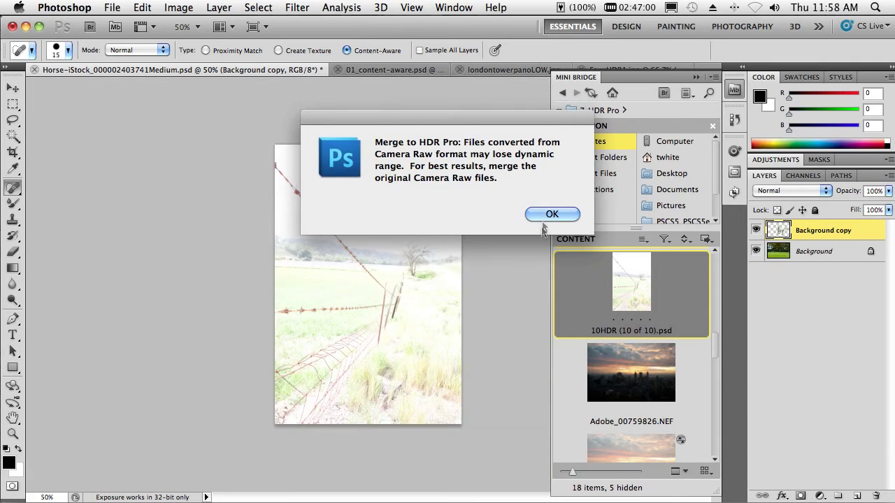
click(552, 214)
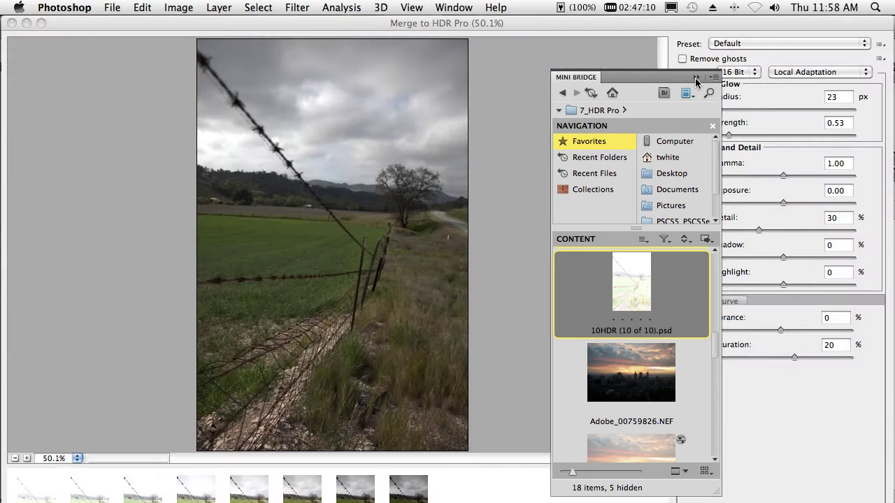
Close Mini Bridge, apply the More Saturated preset with Remove ghosts, and exit the dialog.
click(695, 77)
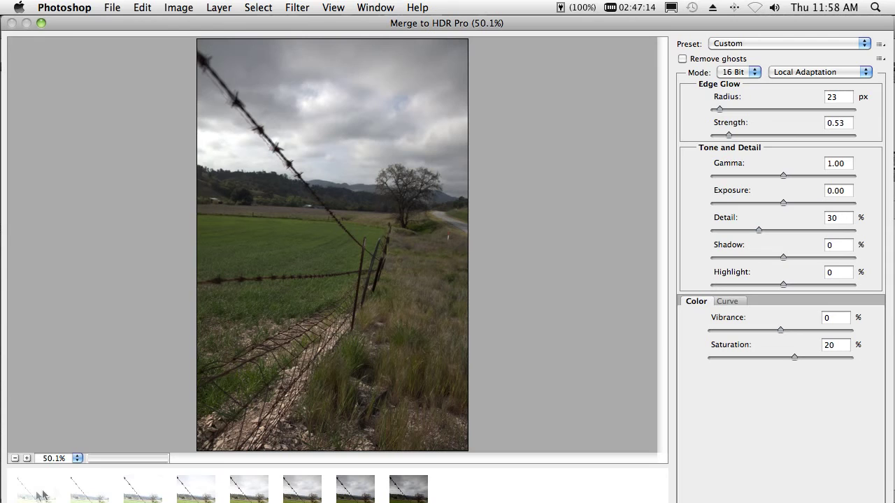
click(742, 44)
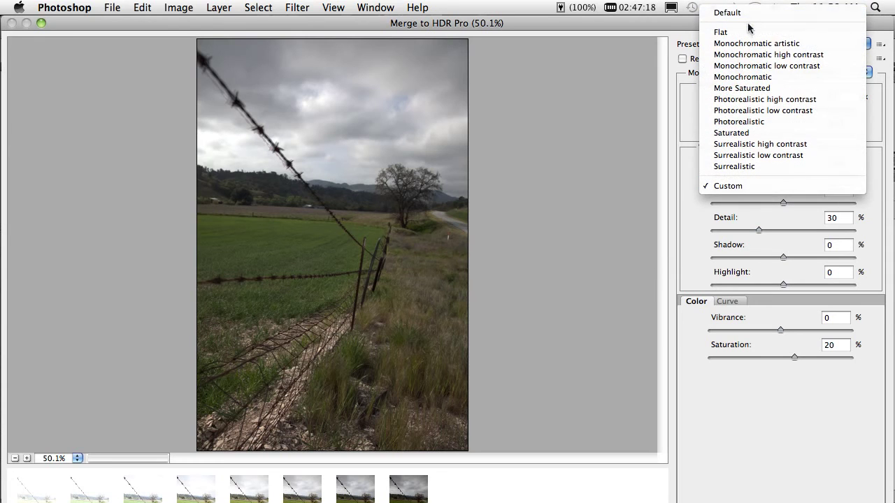
click(741, 88)
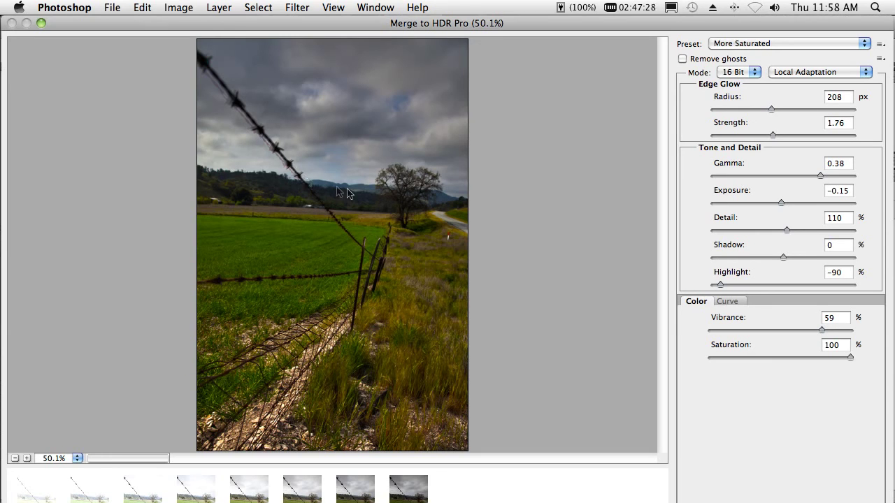
click(682, 59)
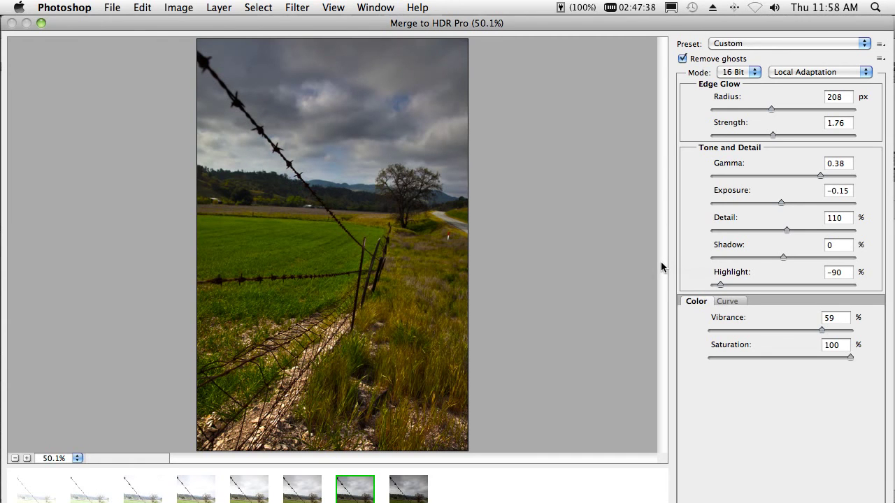
key(Return)
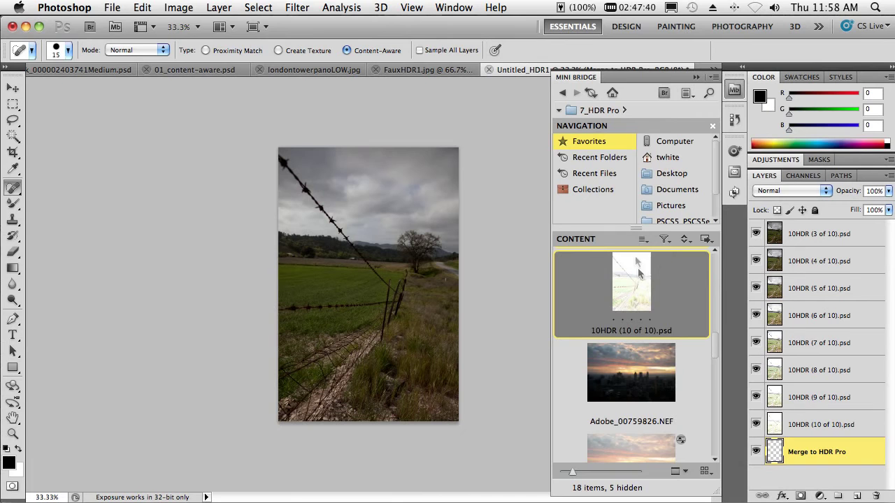
Scroll Mini Bridge down to the beach binocular viewer photo FauxHDR1.jpg and select it.
scroll(714, 374, down, 3)
scroll(717, 387, down, 3)
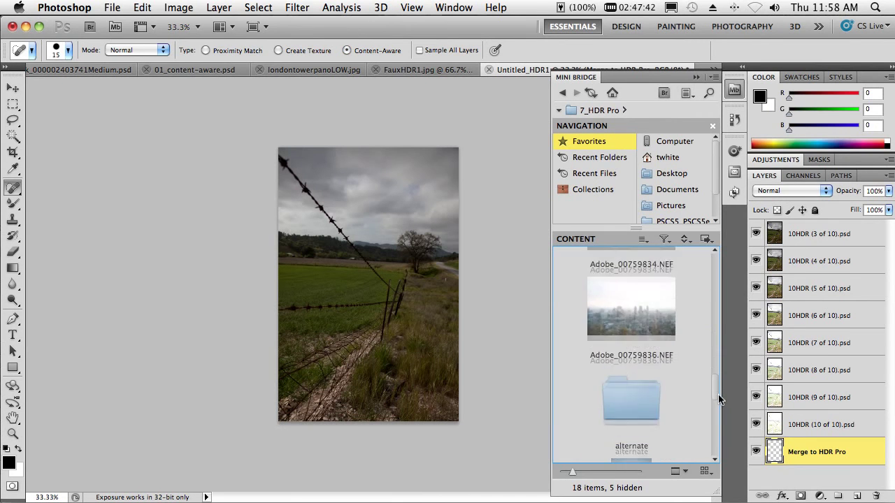
scroll(720, 402, down, 3)
scroll(720, 406, down, 1)
click(677, 412)
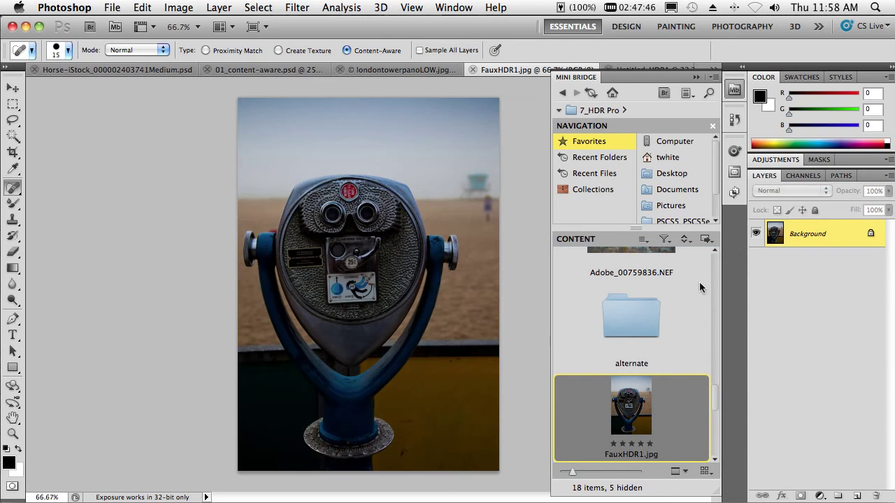
click(175, 7)
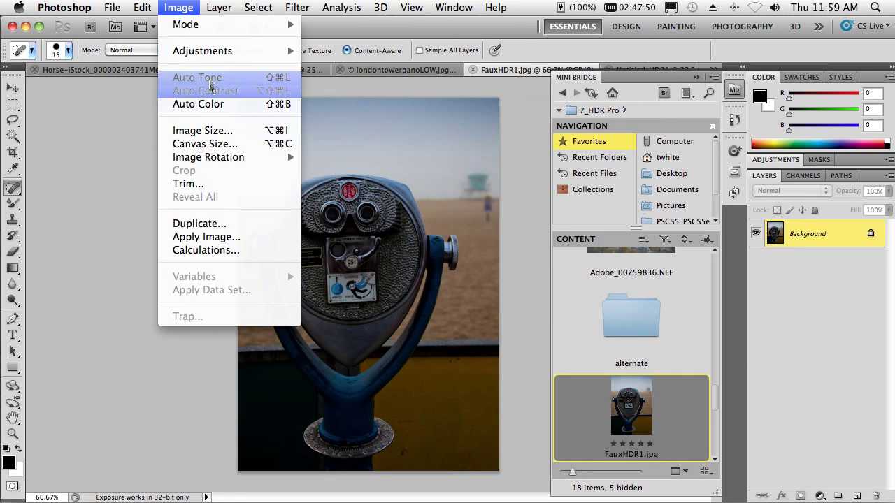
mouse_move(202, 51)
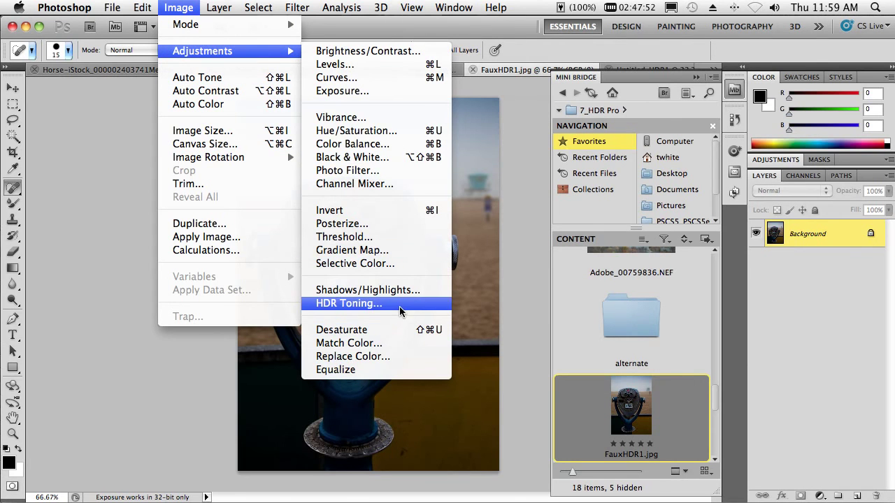
Apply Image > Adjustments > HDR Toning with Edge Glow Radius 22 px and Strength 2.34.
click(399, 306)
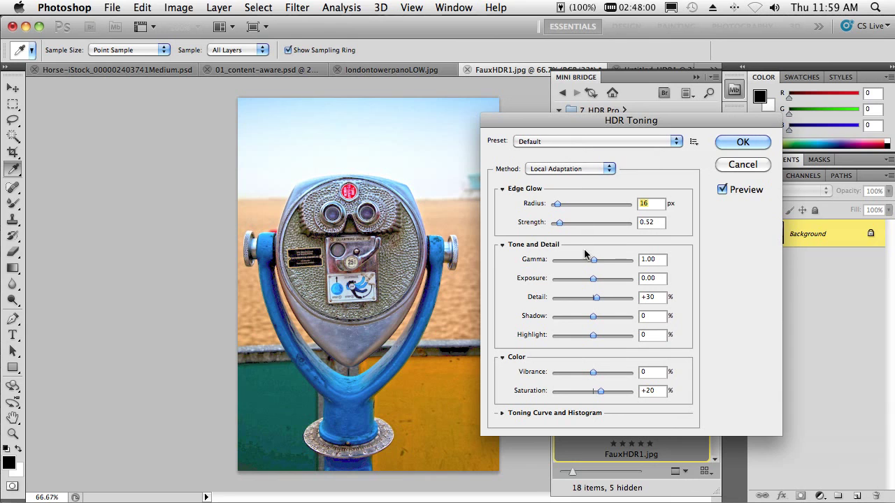
mouse_move(559, 222)
mouse_down()
mouse_move(570, 223)
mouse_move(560, 204)
mouse_move(597, 222)
mouse_up()
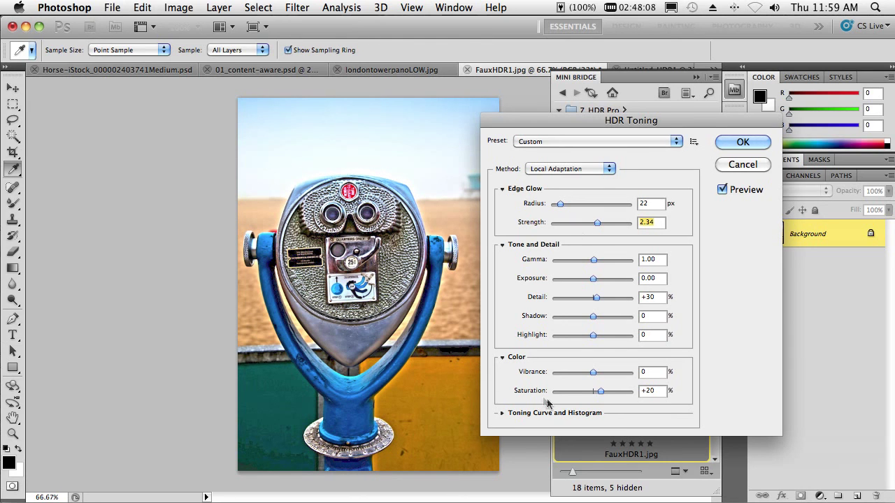
click(742, 142)
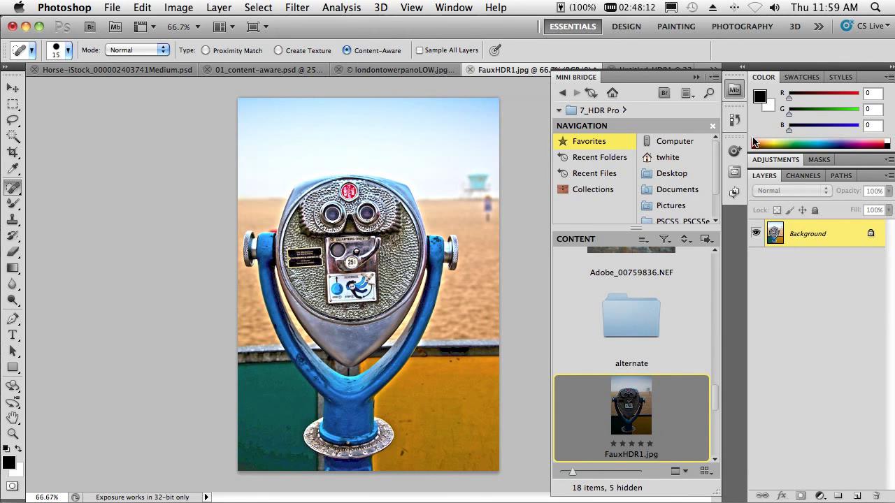